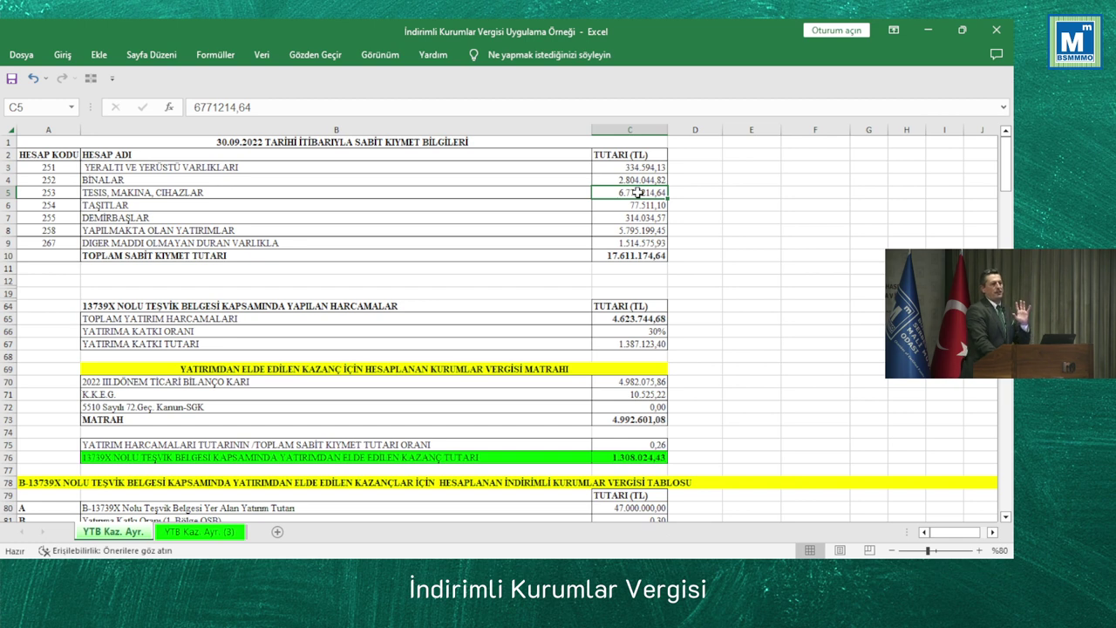
# Inspect the total investment expenditure, contribution rate and contribution amount cells in C65:C67
pyautogui.click(622, 321)
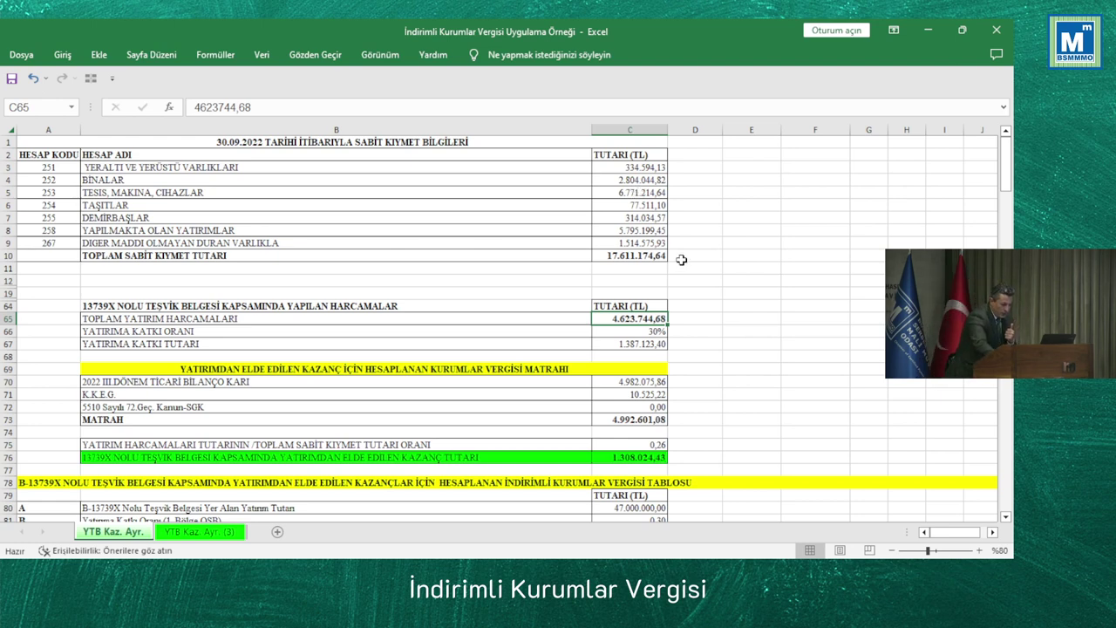
pyautogui.click(642, 332)
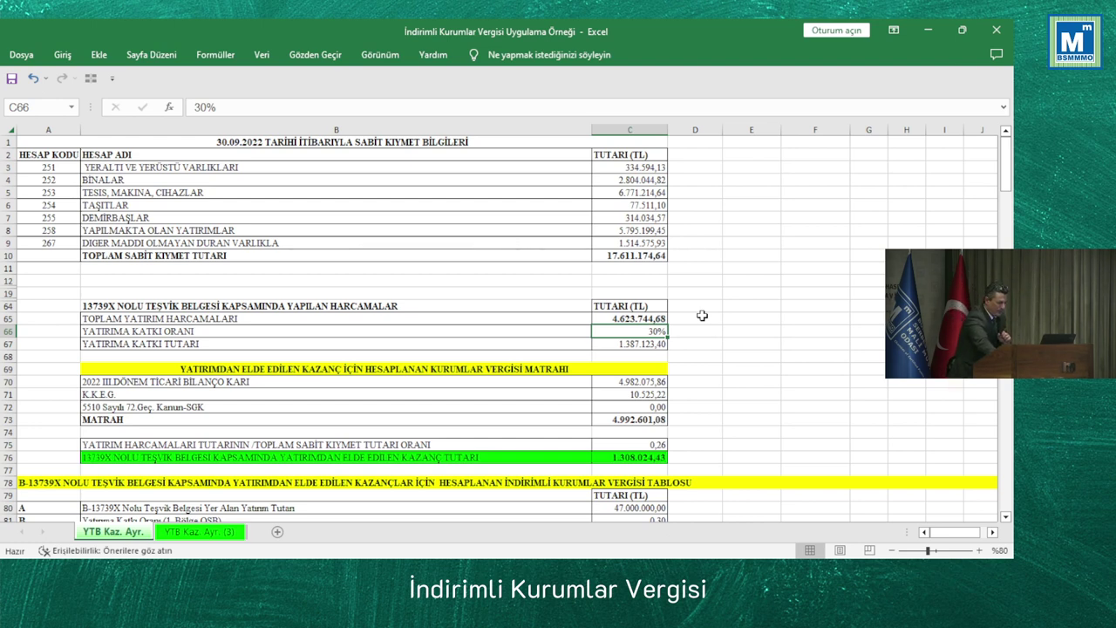
pyautogui.click(642, 346)
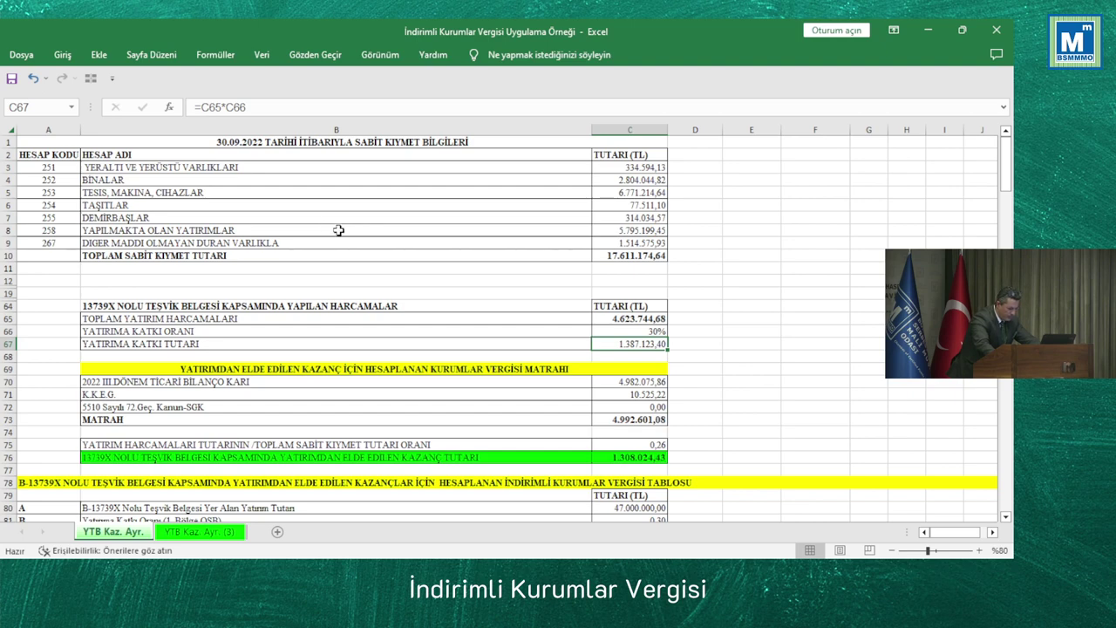
# Inspect the formula and source cells behind the ratio of investment expenditure to total fixed assets in C75
pyautogui.scroll(-2, 744, 357)
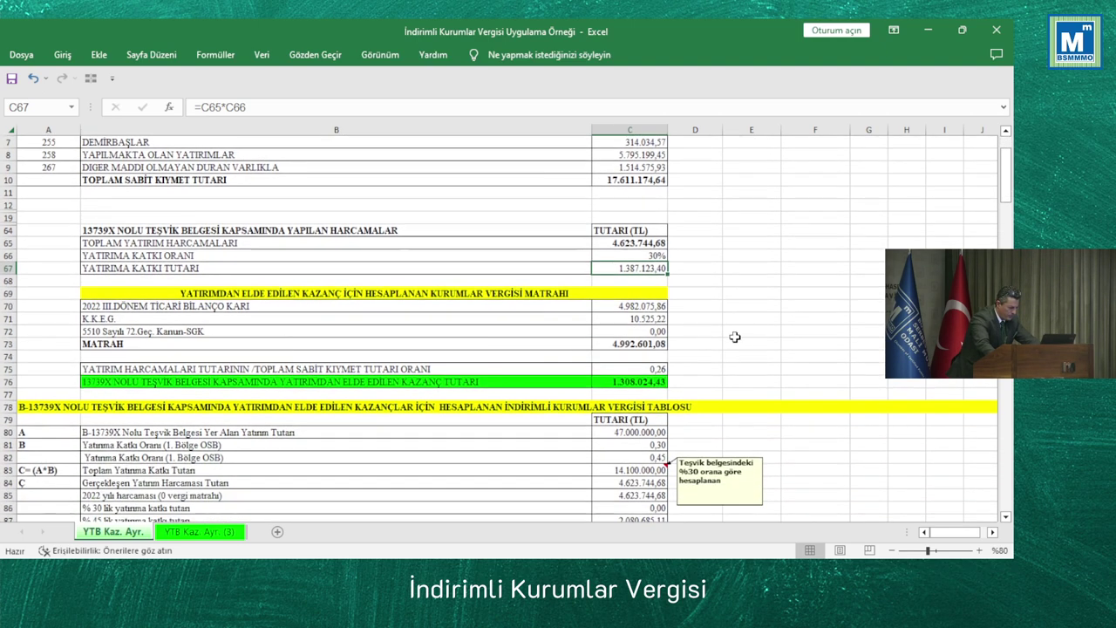
pyautogui.click(659, 369)
pyautogui.scroll(-1, 723, 357)
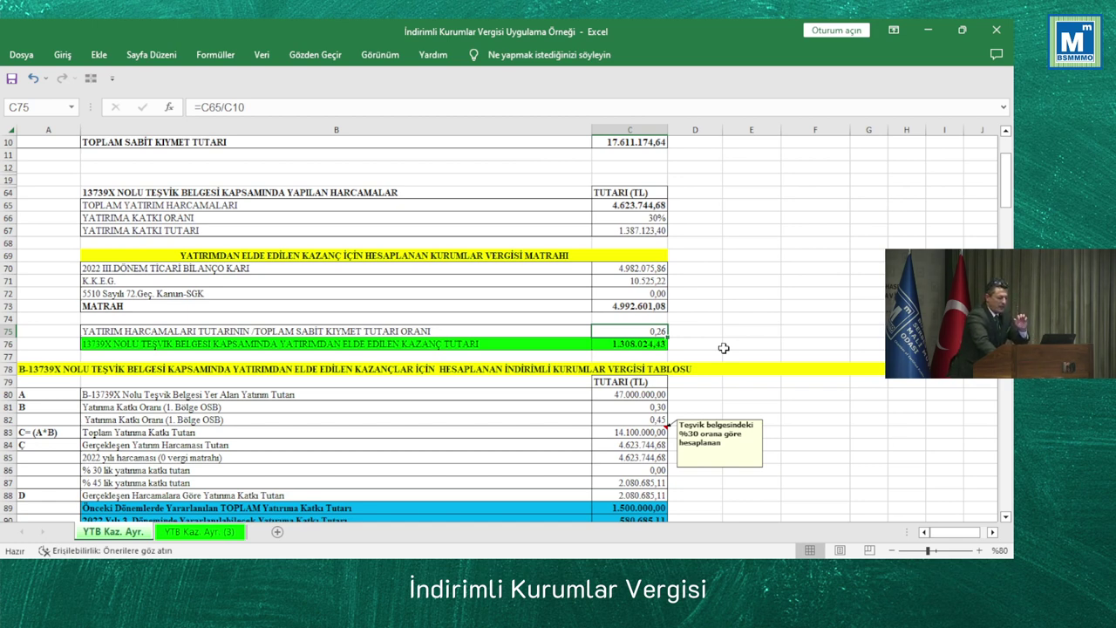
pyautogui.click(253, 106)
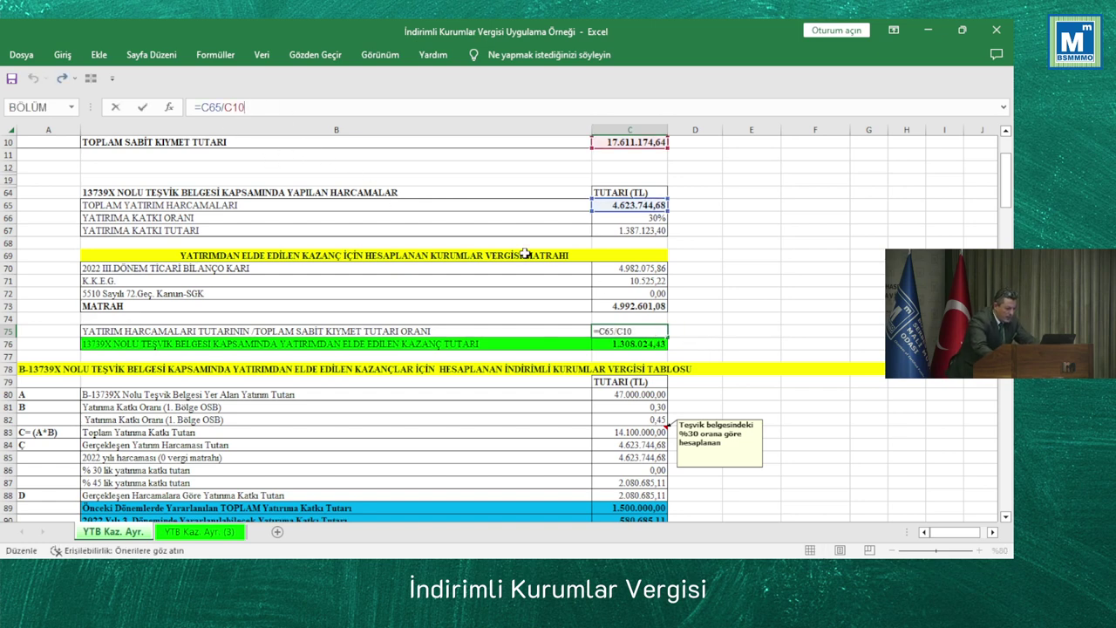
pyautogui.click(700, 319)
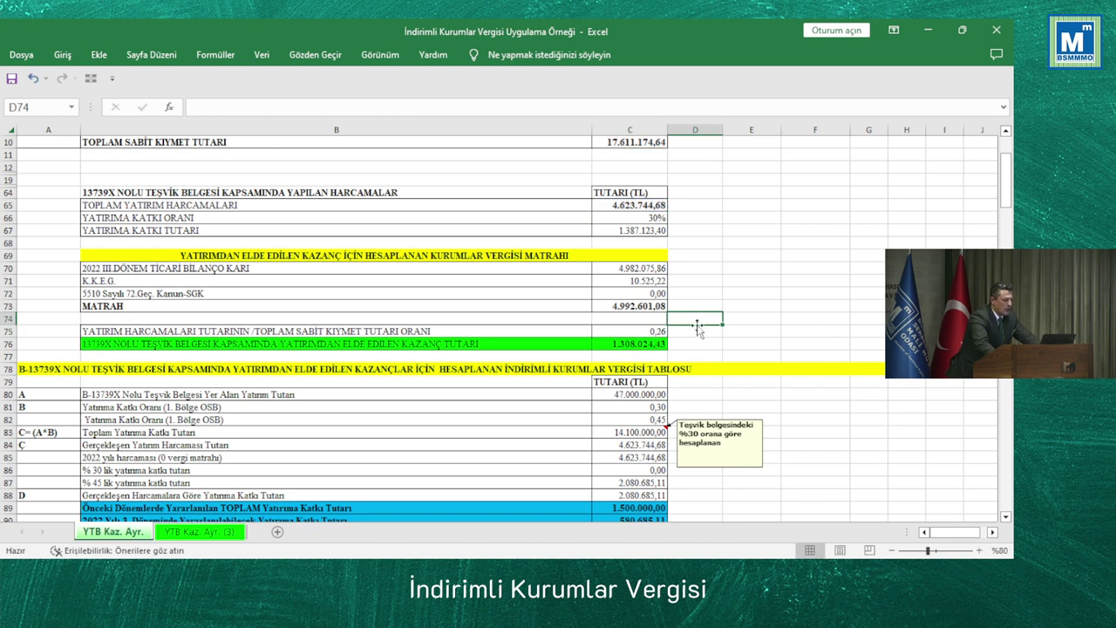
# Inspect the formula and source cells behind the earnings obtained from the investment in C76
pyautogui.click(648, 344)
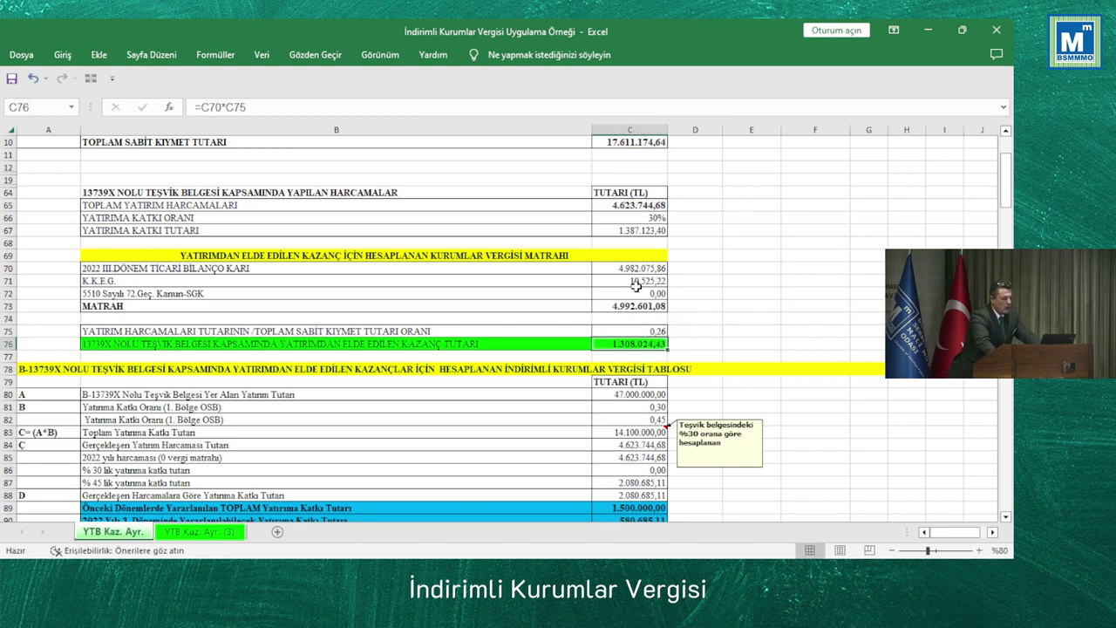
pyautogui.click(264, 107)
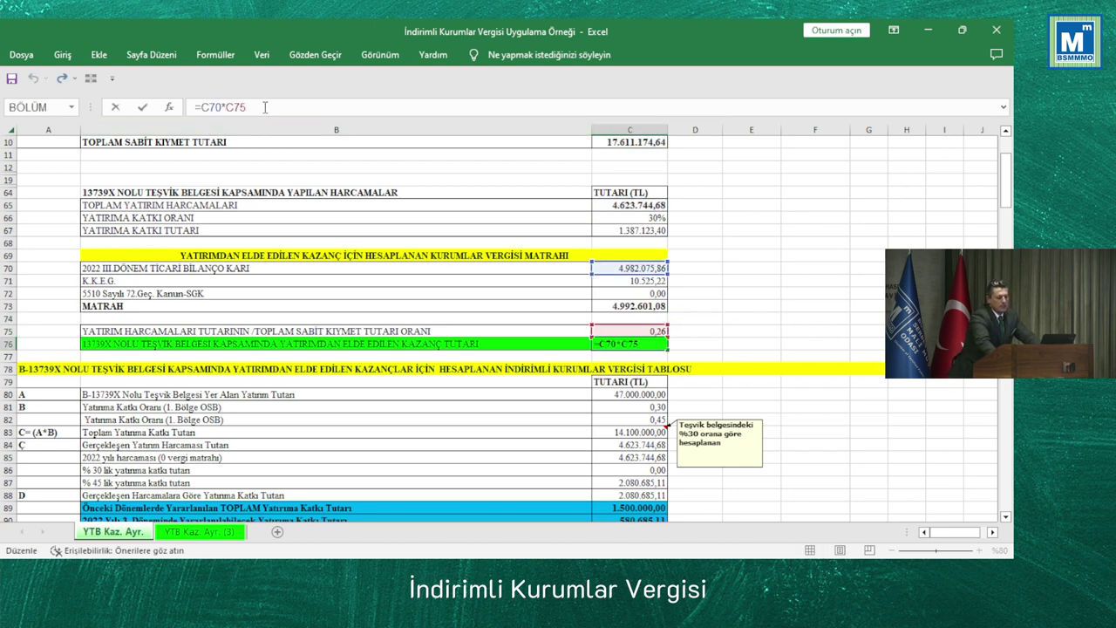
pyautogui.click(733, 354)
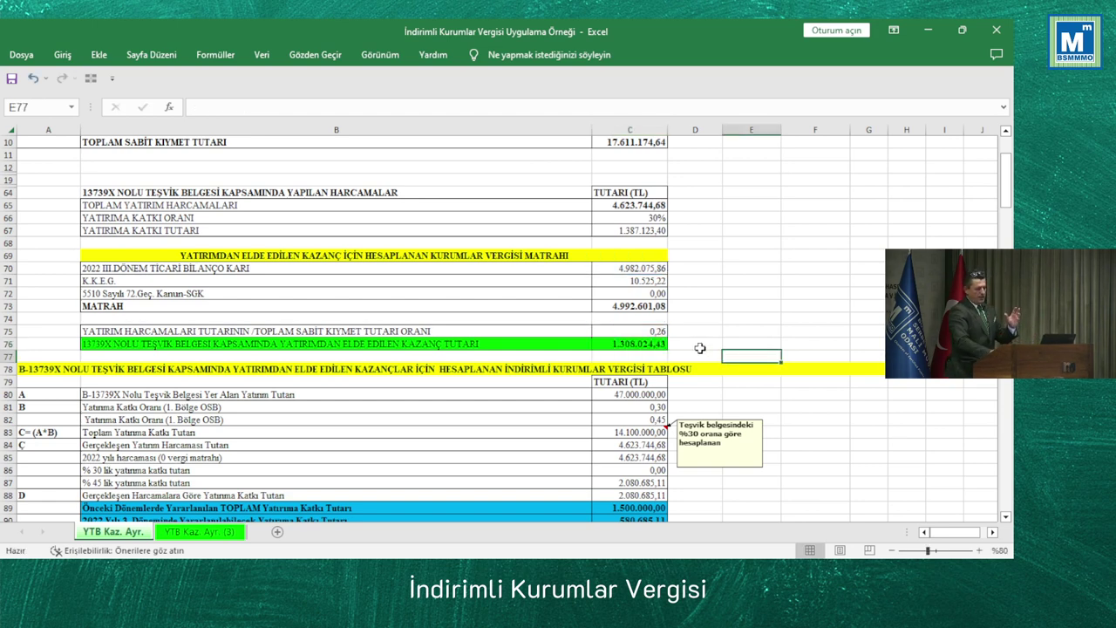
pyautogui.scroll(-1, 700, 348)
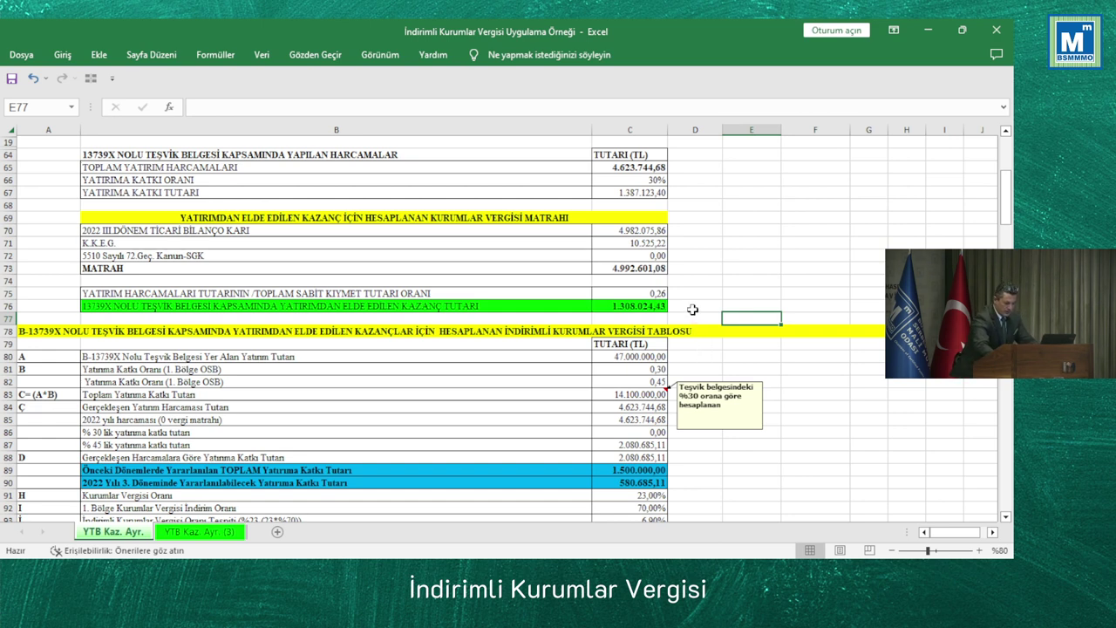
pyautogui.click(691, 308)
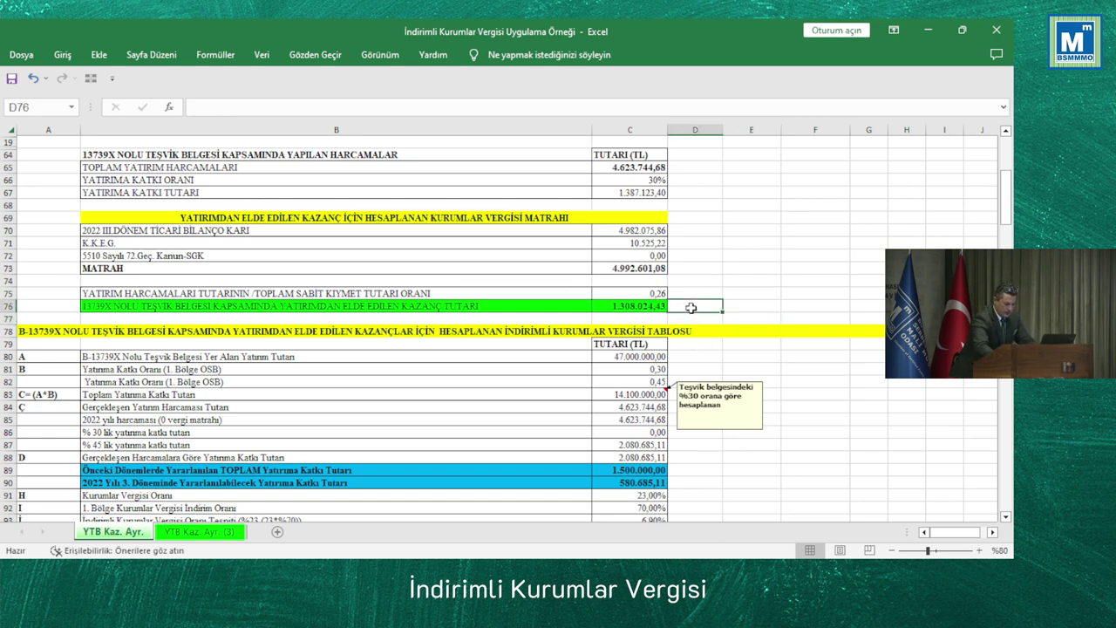
# Review the third-period provisional tax table, checking the formulas for the general-rate base in C158 and the other-activities income in C155
pyautogui.click(315, 109)
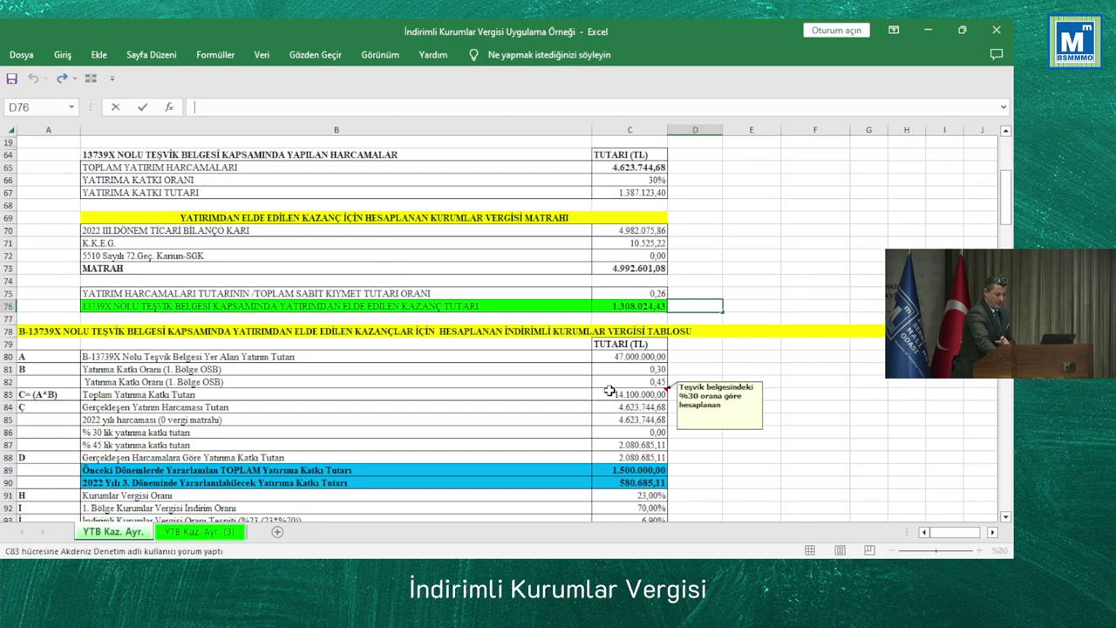
pyautogui.scroll(-20, 610, 390)
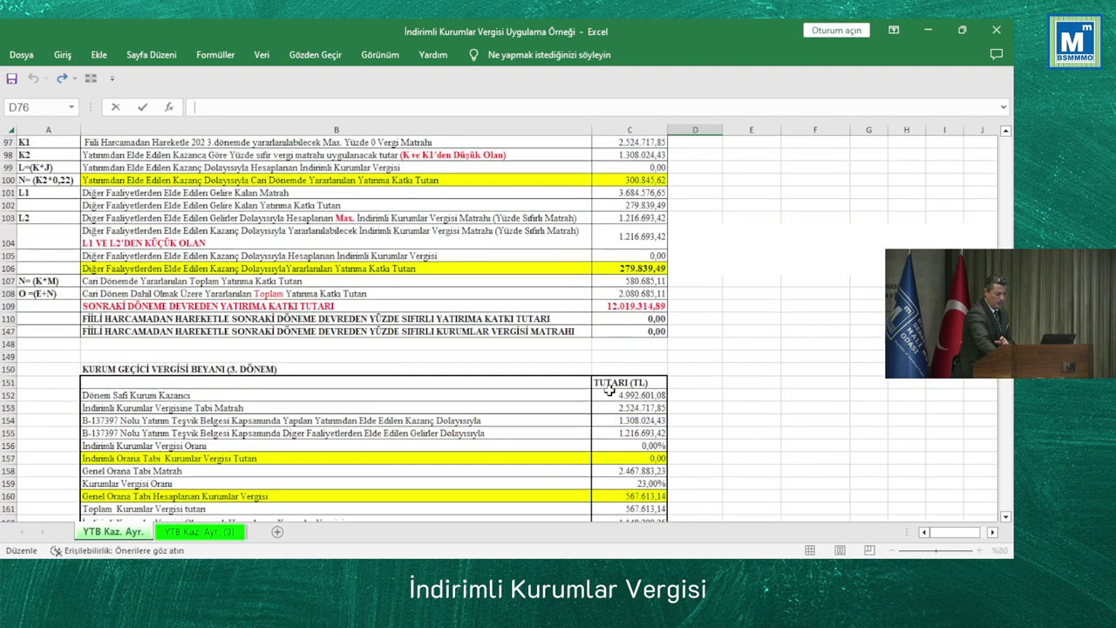
pyautogui.scroll(2, 609, 391)
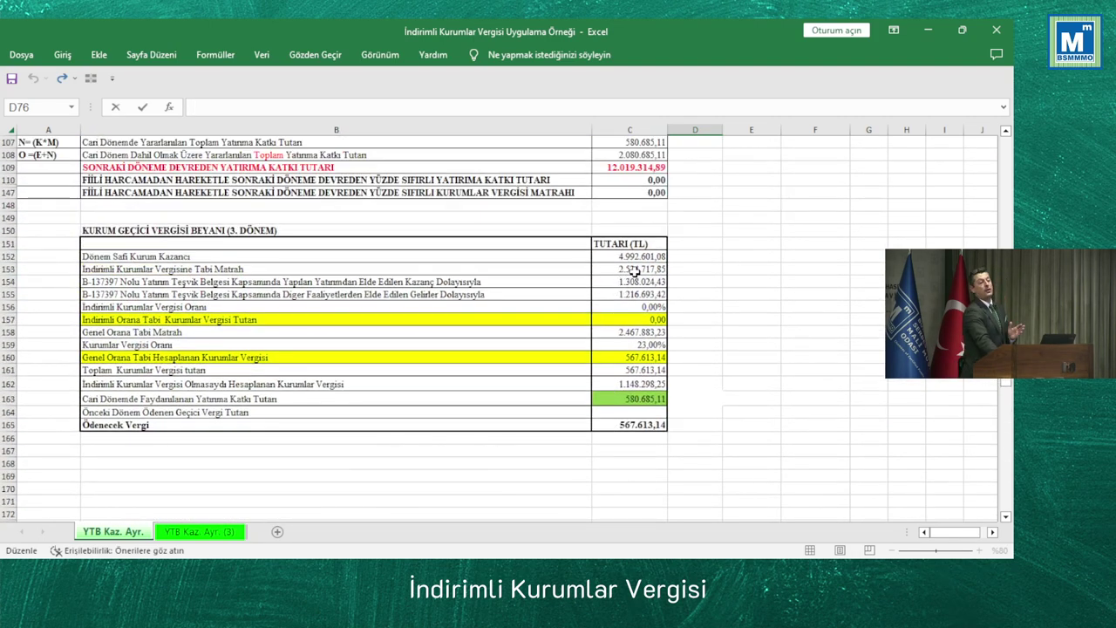
pyautogui.click(648, 332)
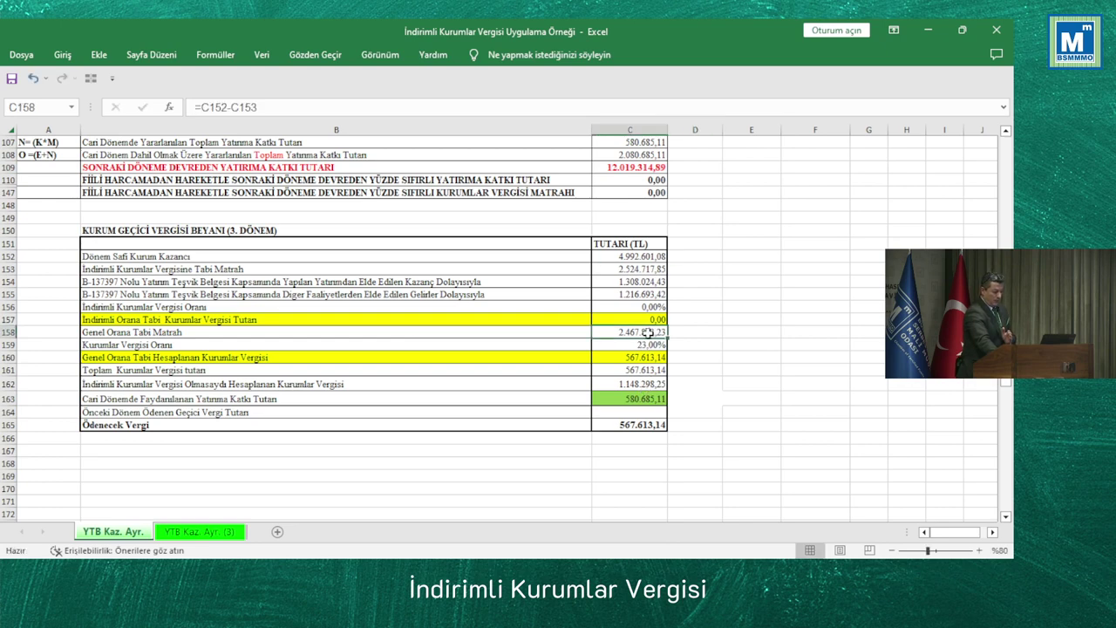
pyautogui.scroll(2, 649, 332)
pyautogui.scroll(-1, 670, 335)
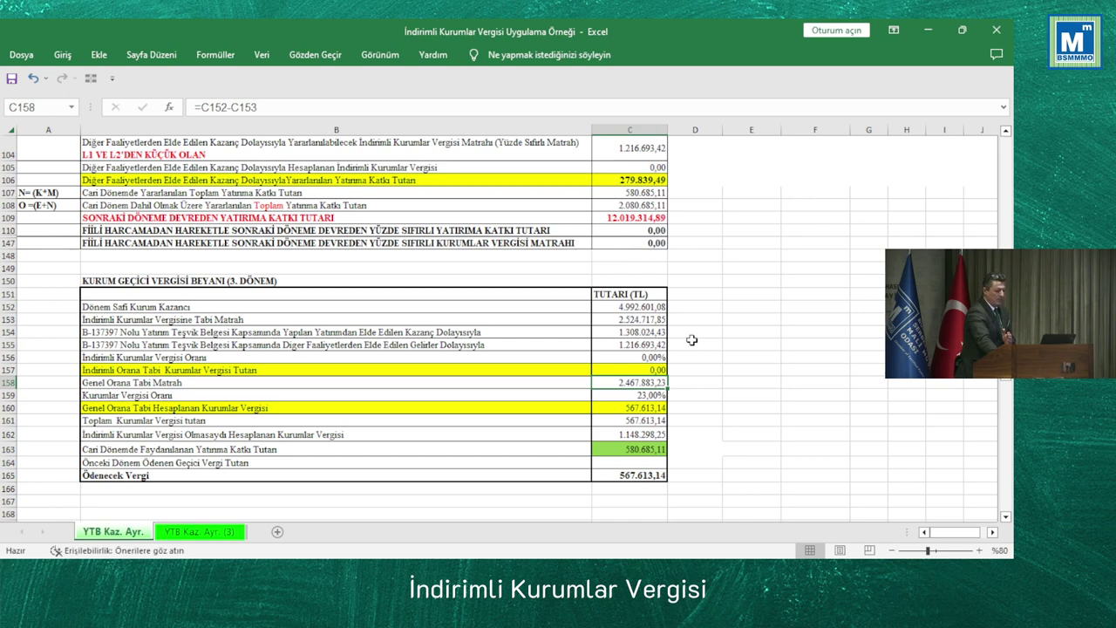
pyautogui.click(650, 347)
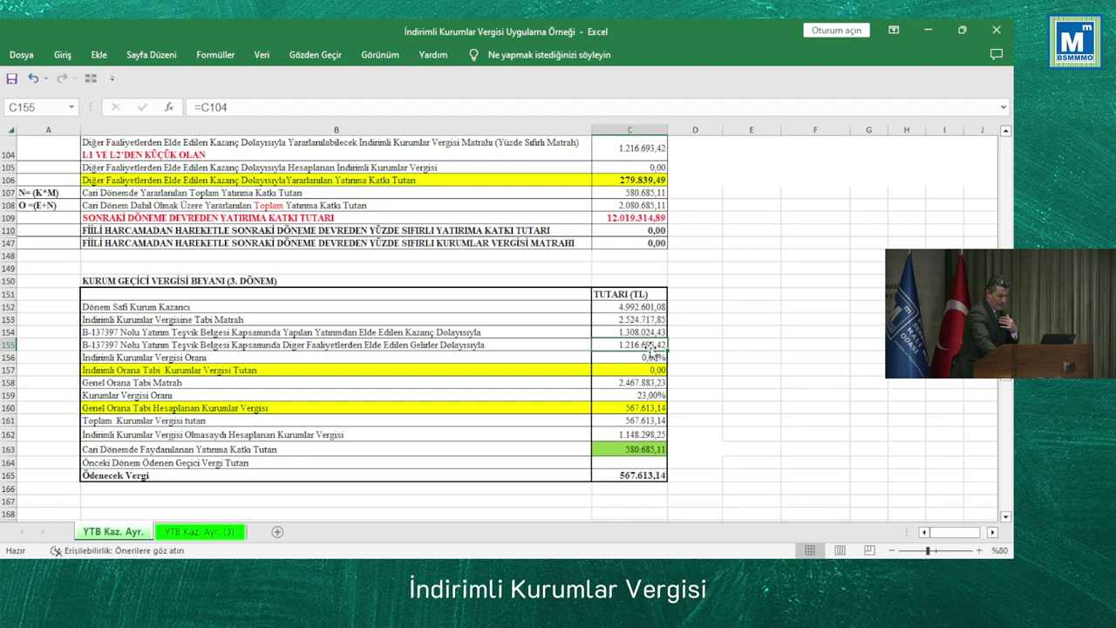
# Examine the reduced corporate tax table's realised expenditure, 45% contribution, previously used contribution and 2022 third-period usable contribution cells in C84:C90
pyautogui.scroll(10, 650, 340)
pyautogui.scroll(1, 647, 331)
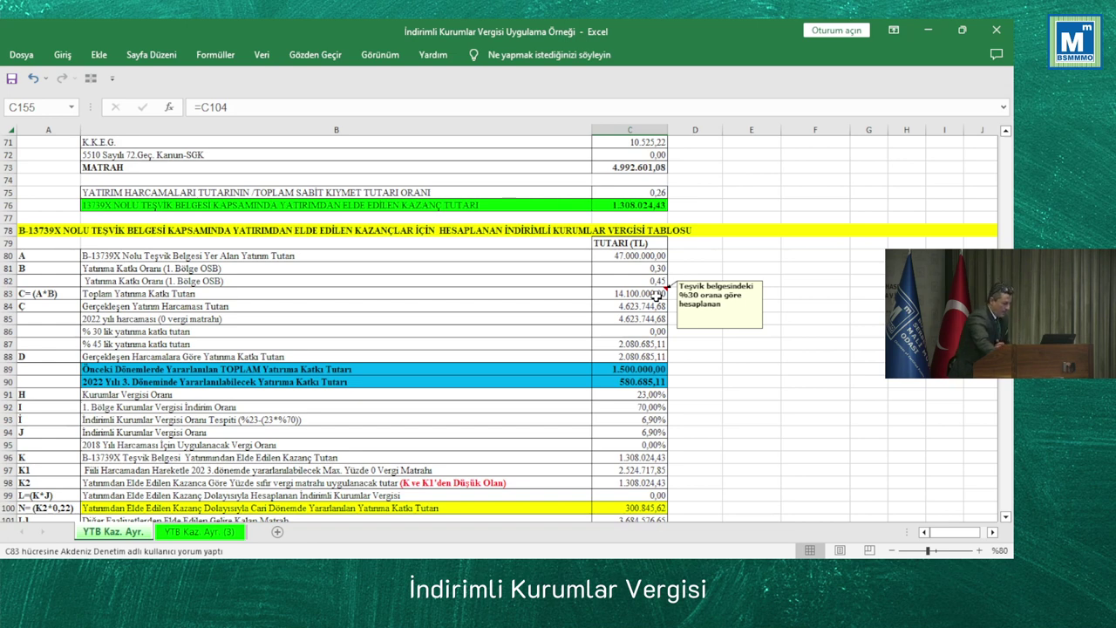
pyautogui.click(636, 345)
pyautogui.click(630, 371)
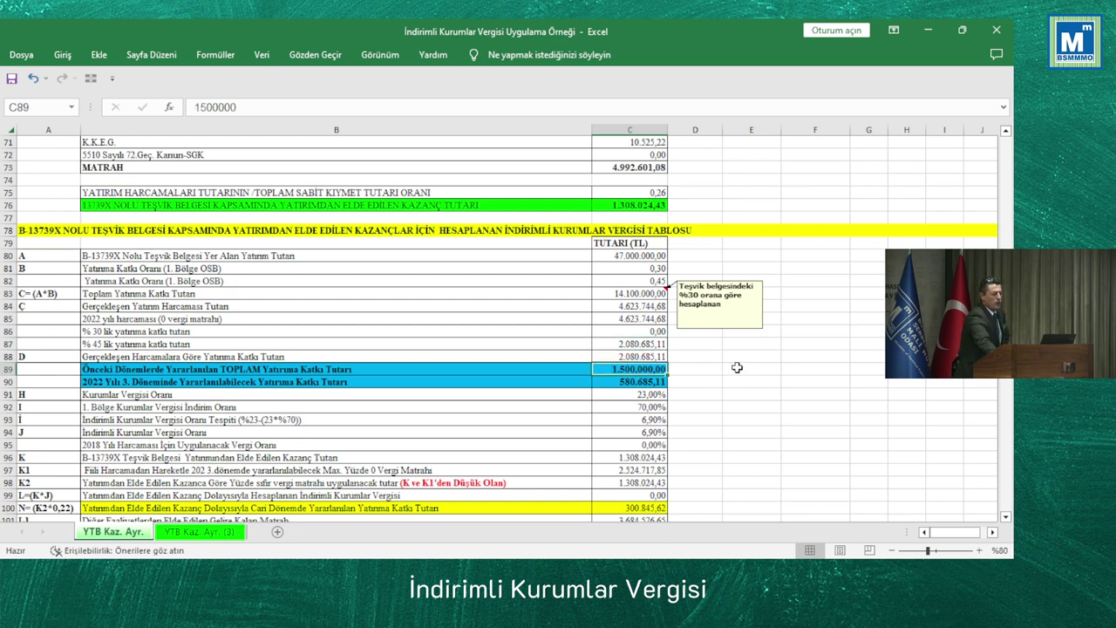
pyautogui.click(632, 306)
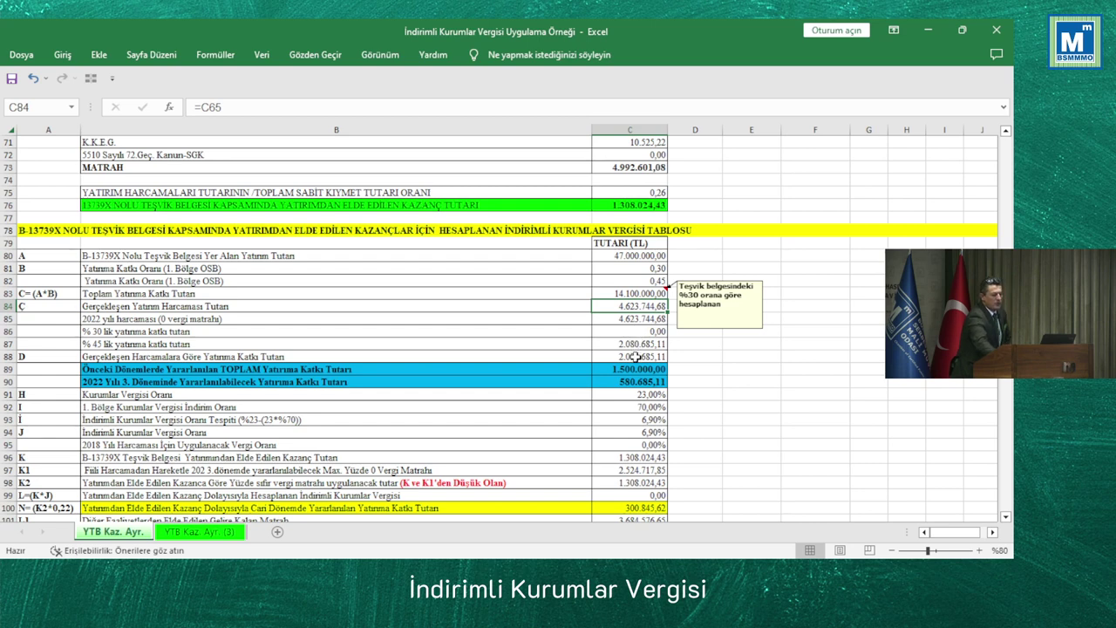
pyautogui.click(639, 343)
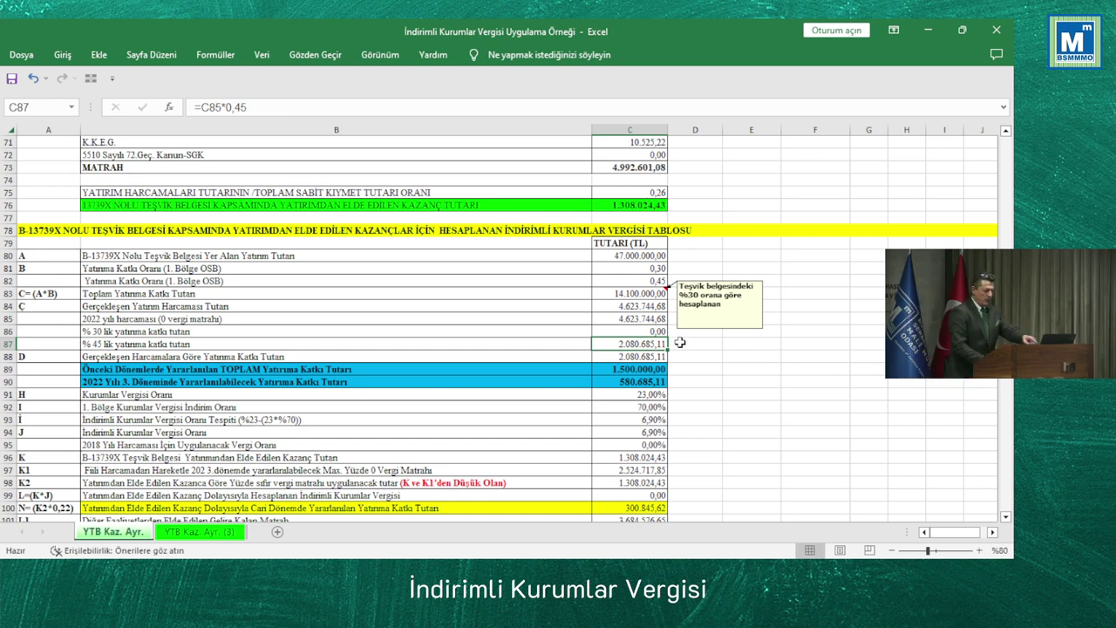
pyautogui.click(680, 344)
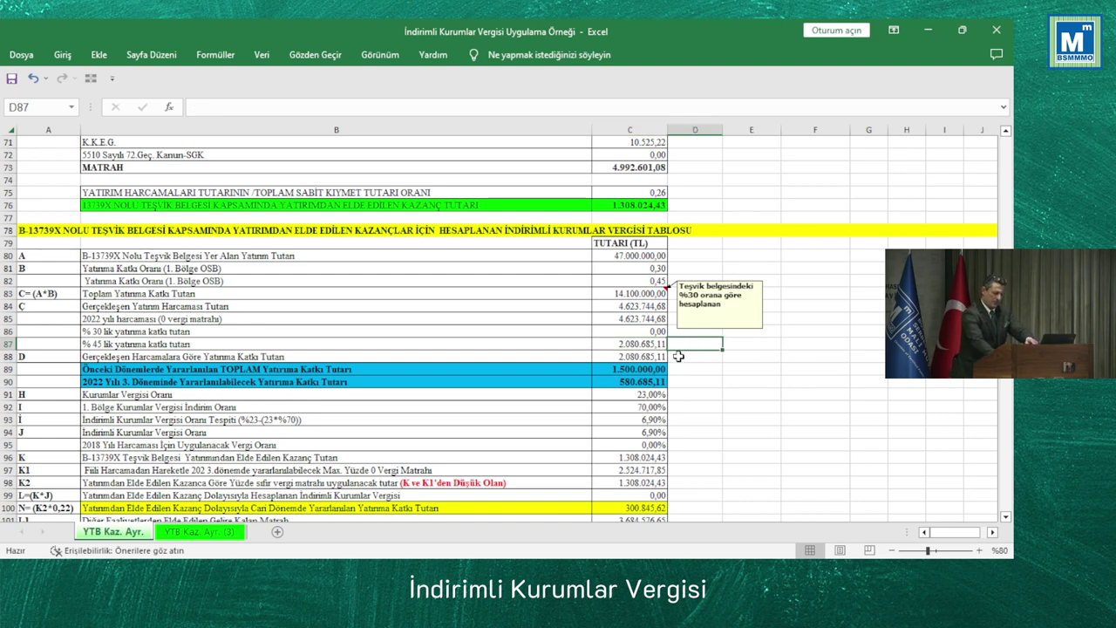
pyautogui.click(651, 369)
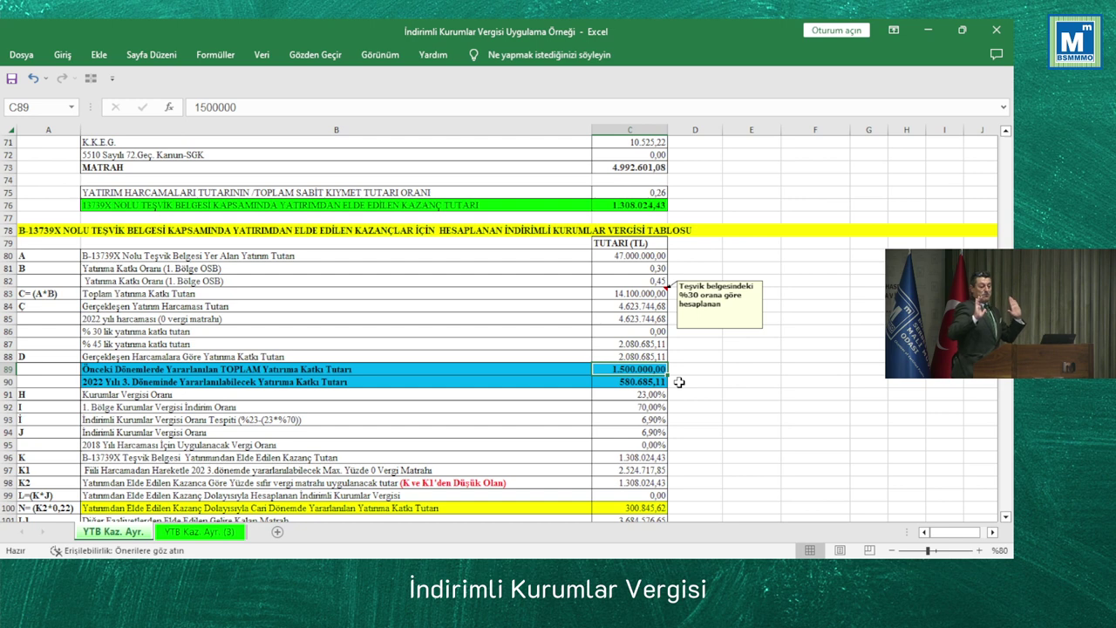
pyautogui.click(638, 385)
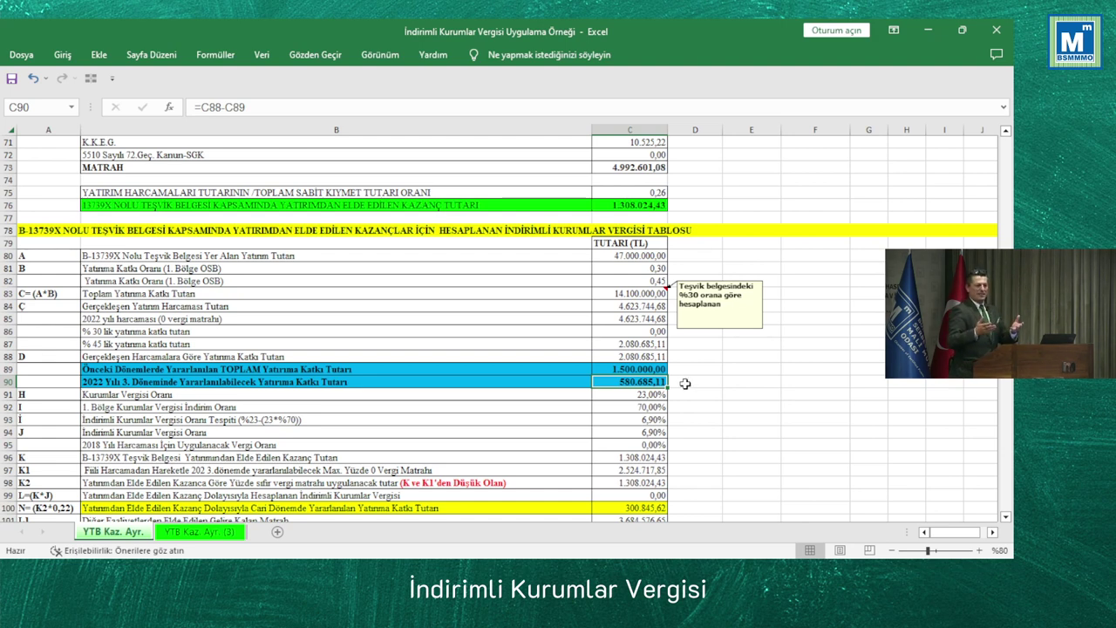
# Examine the investment earnings, zero-rate tax base and current-period contribution formulas in C96, C98 and C100
pyautogui.scroll(-1, 686, 384)
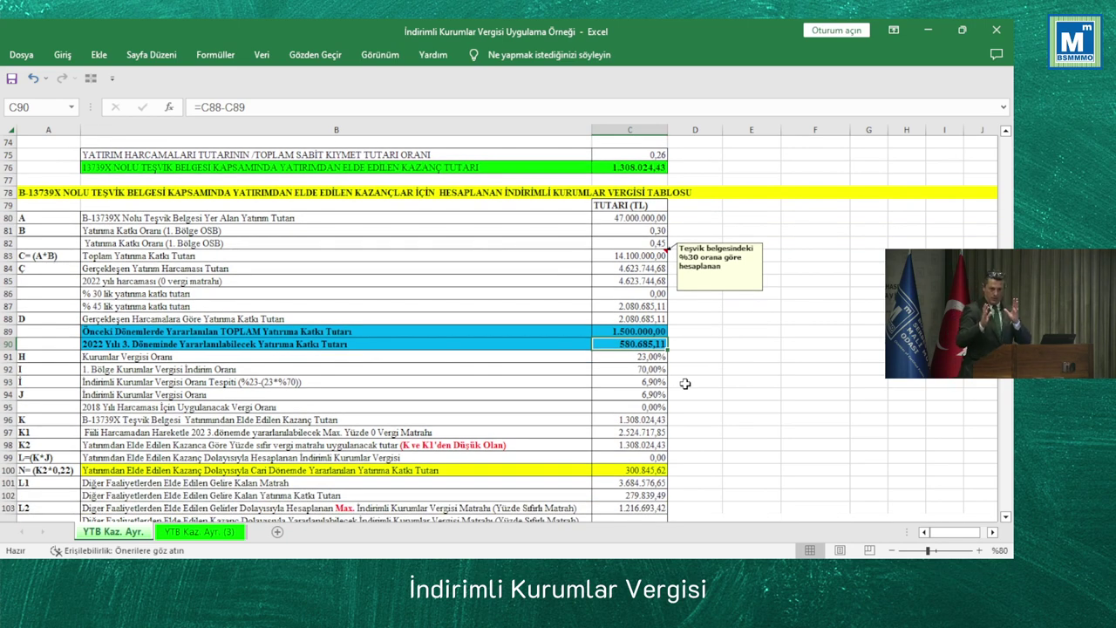
pyautogui.scroll(-1, 686, 384)
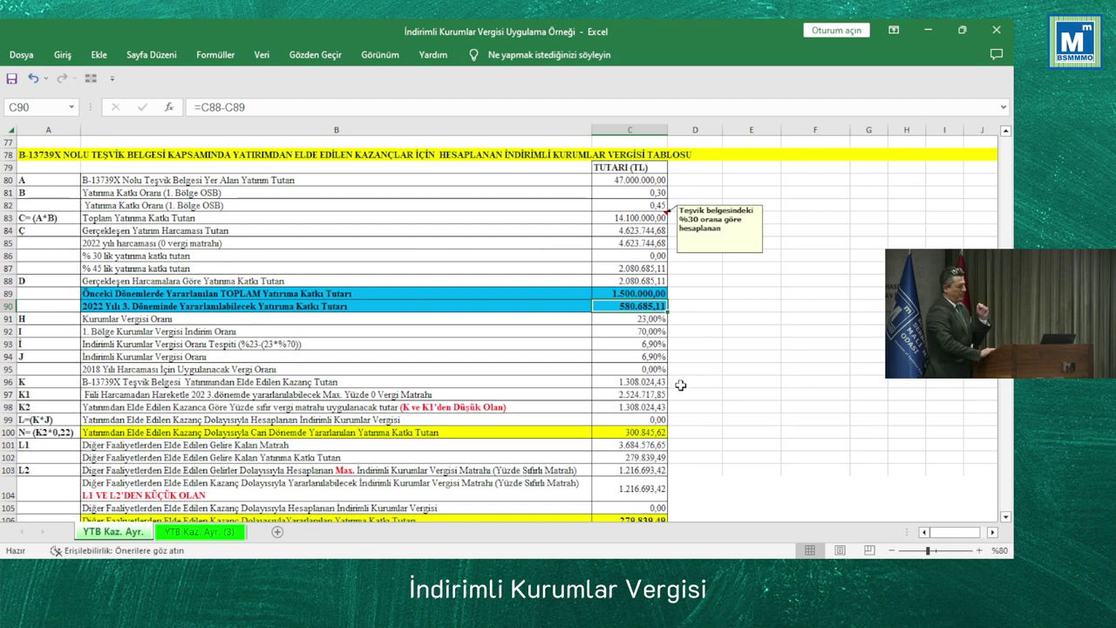
pyautogui.scroll(-1, 680, 384)
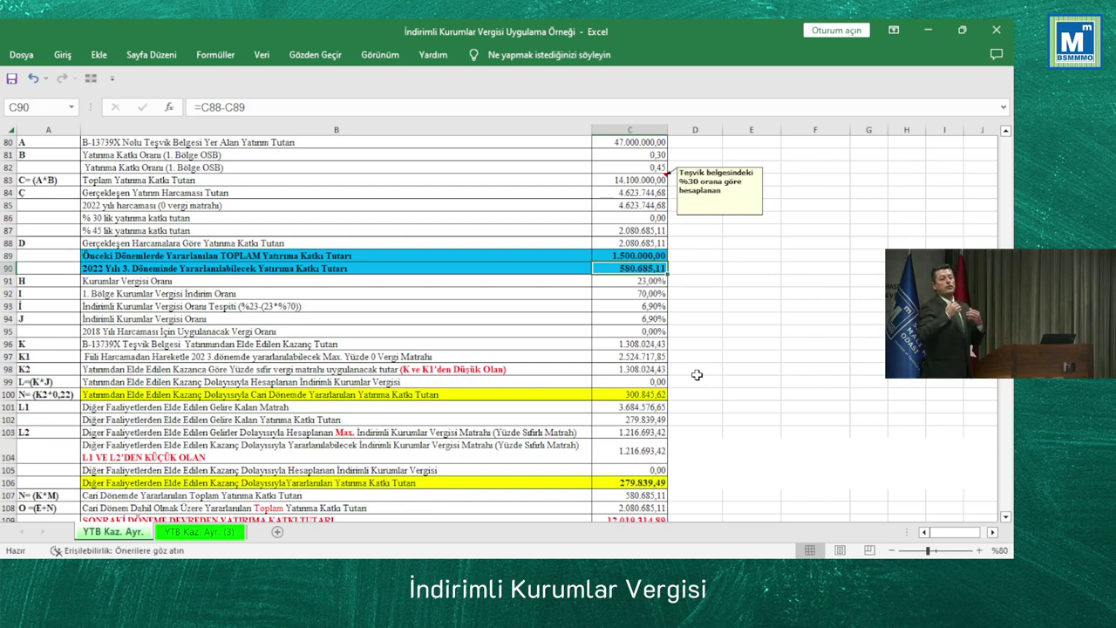
pyautogui.scroll(1, 697, 375)
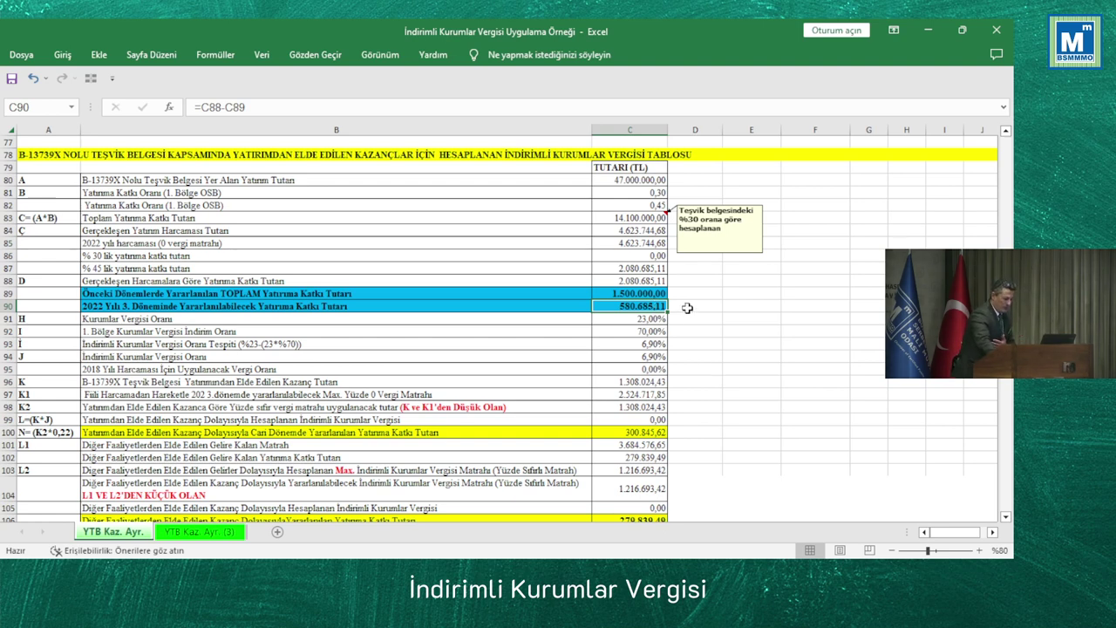
pyautogui.click(649, 382)
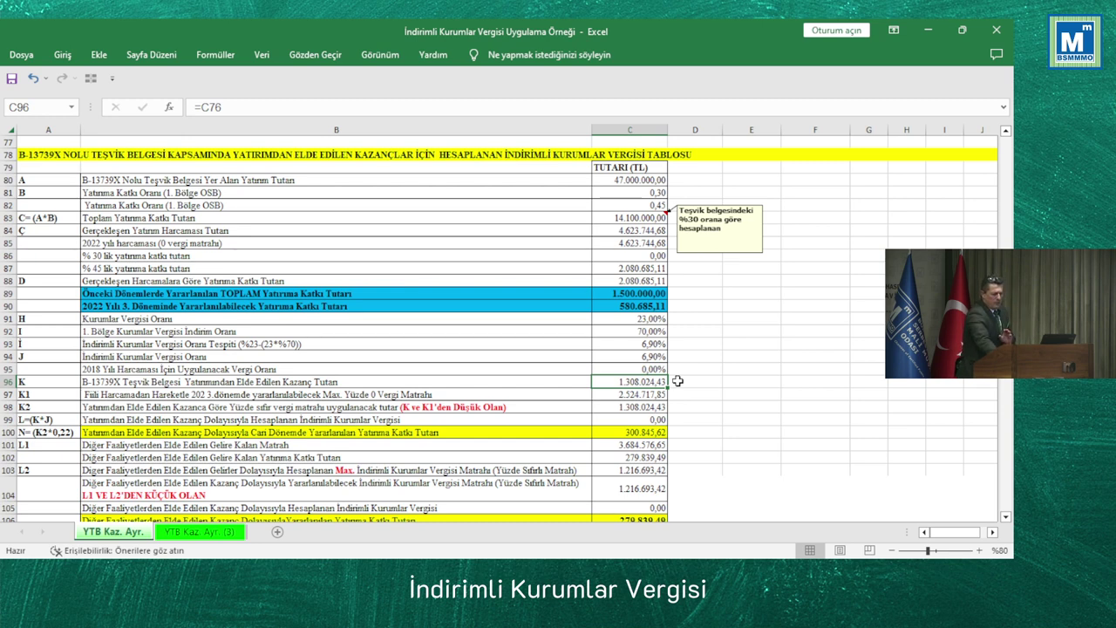
pyautogui.click(635, 407)
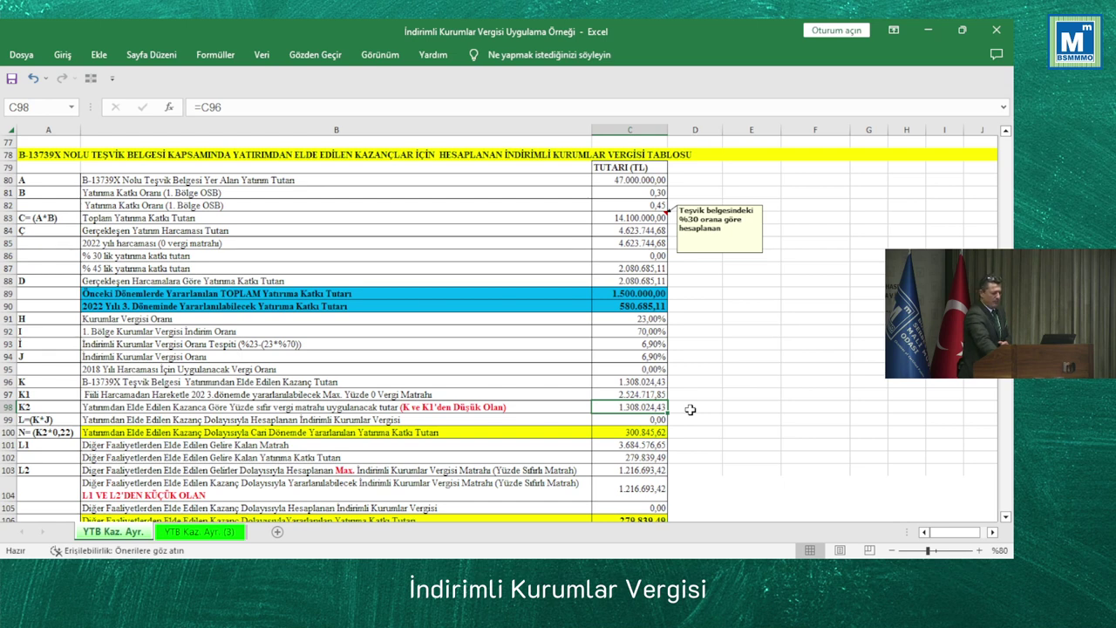
pyautogui.click(646, 436)
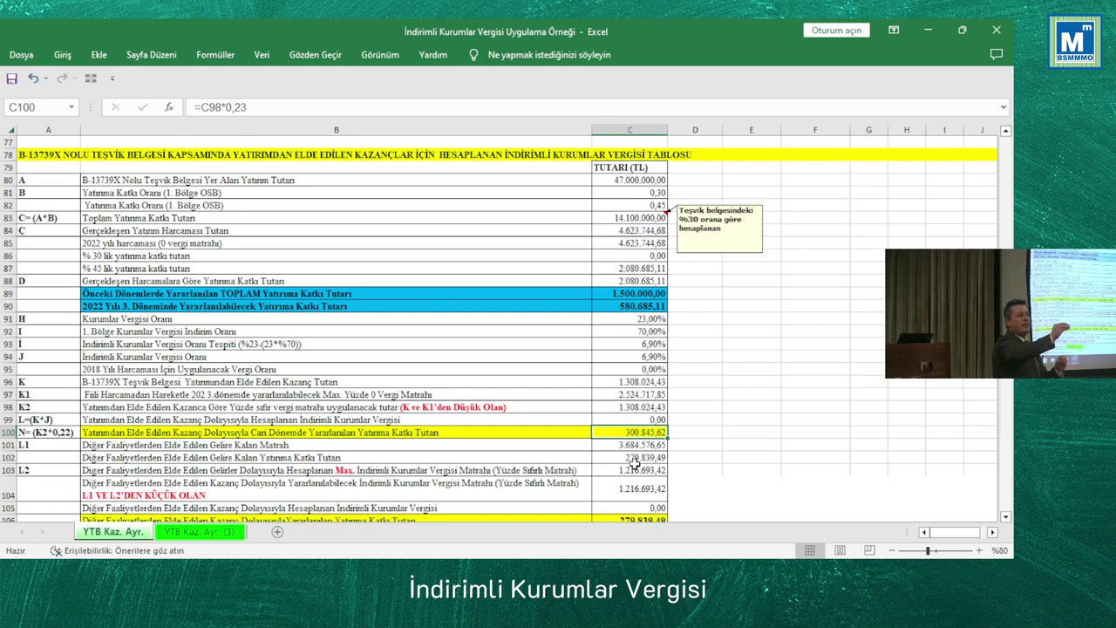
# Examine the formulas for the other-activities contribution amount, maximum reduced tax base and usable reduced tax base in C102:C104
pyautogui.click(646, 458)
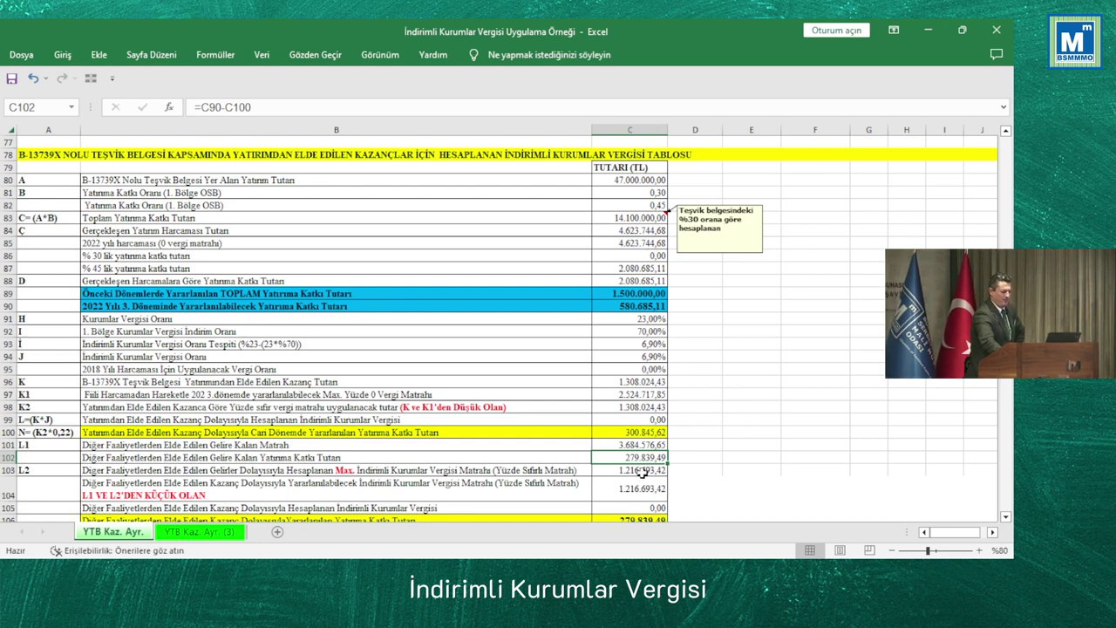
pyautogui.click(646, 471)
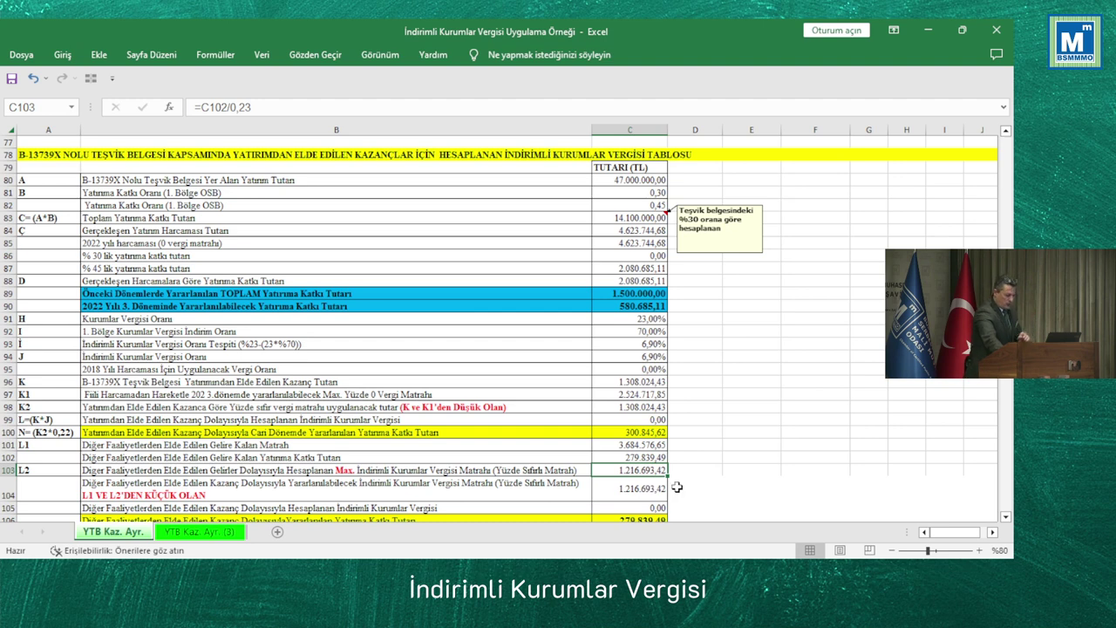
pyautogui.click(640, 491)
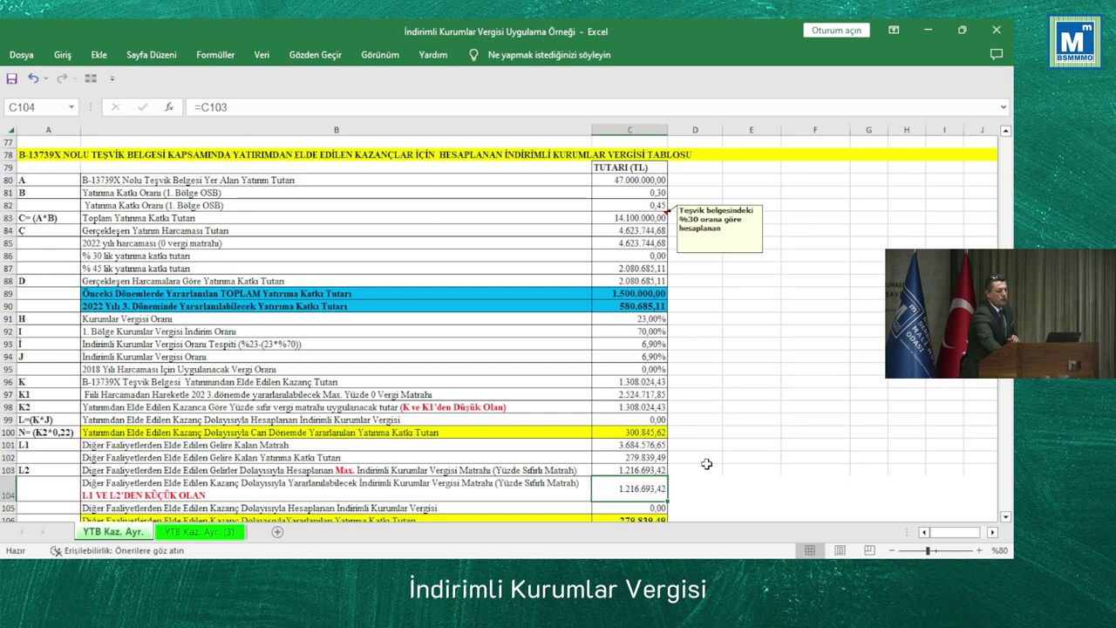
# Examine the formula for the investment contribution used through other-activities earnings in C106
pyautogui.scroll(-1, 701, 464)
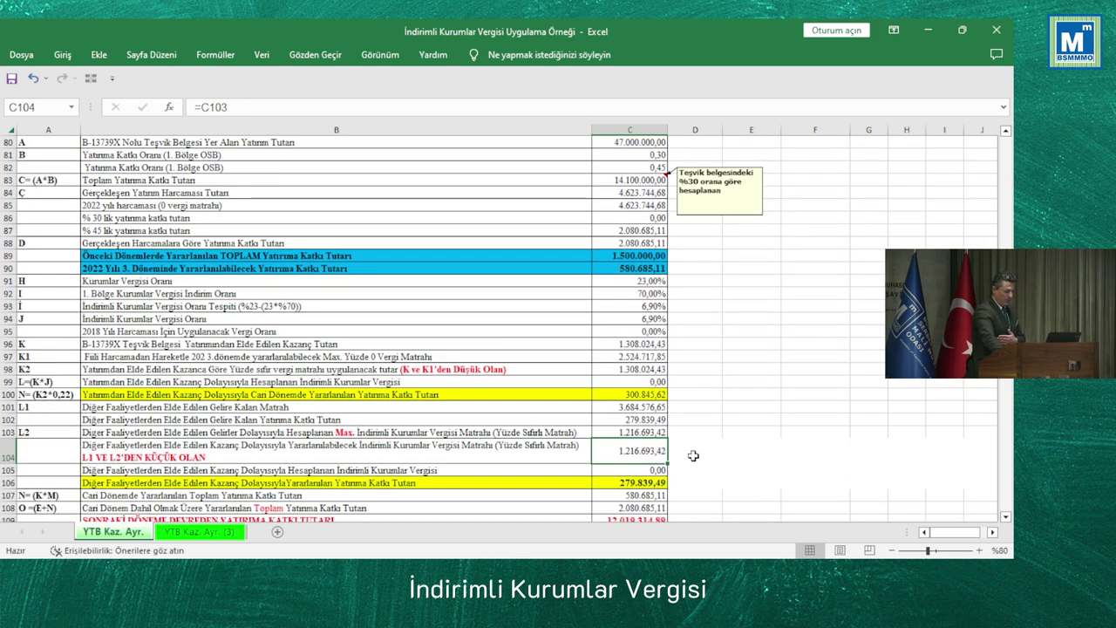
pyautogui.scroll(-1, 689, 458)
pyautogui.click(626, 445)
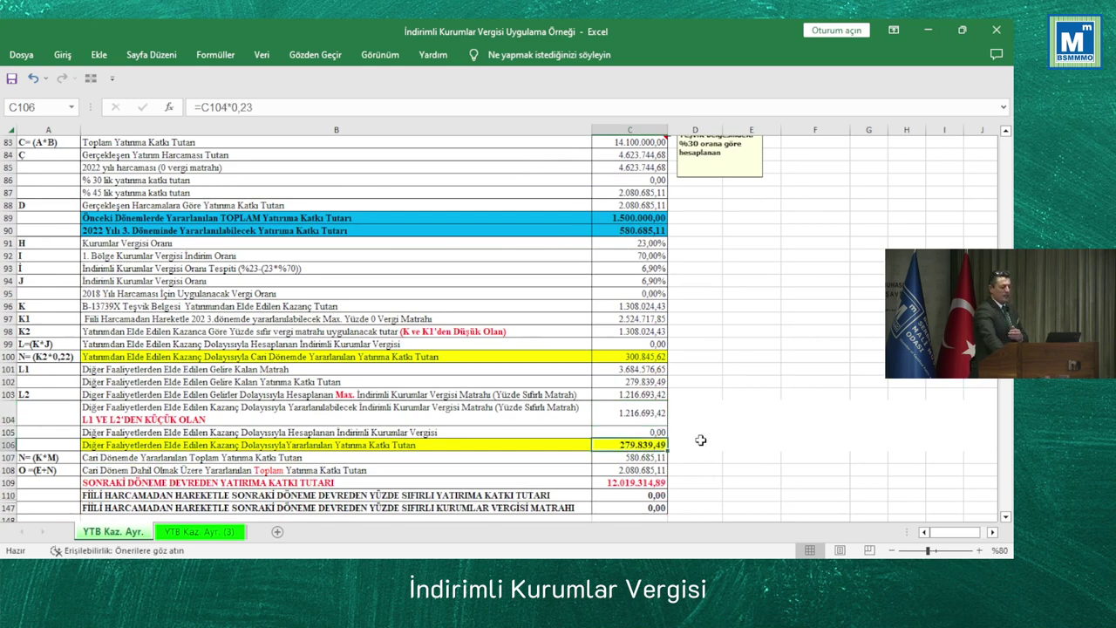
pyautogui.scroll(-1, 701, 440)
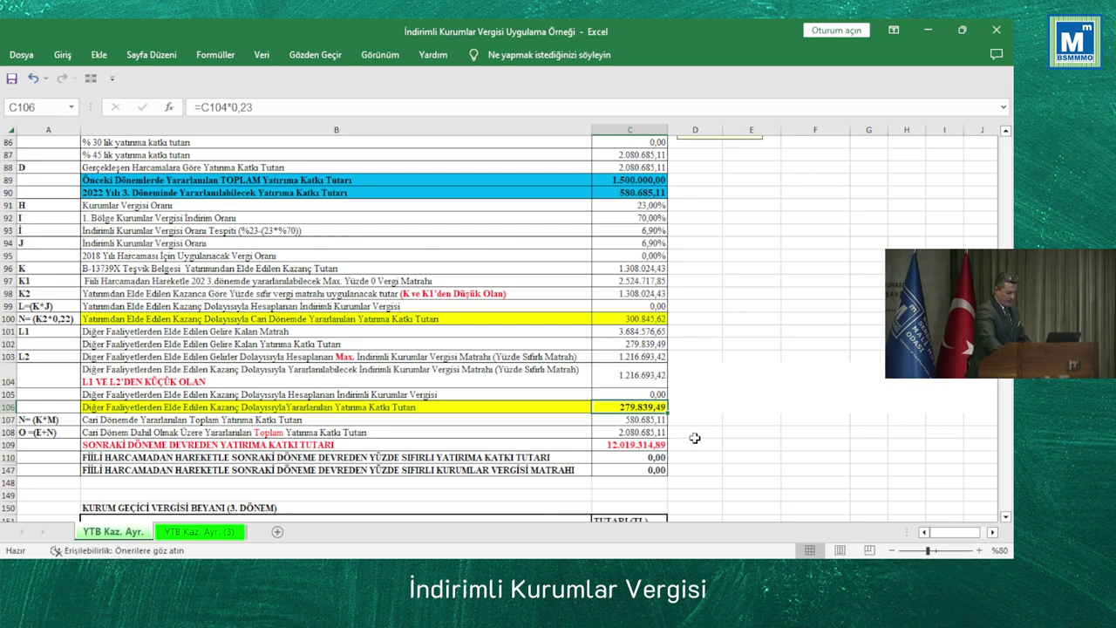
# Check the combined sum of the used contributions in C100 and C106 against the current-period total contribution formula in C107
pyautogui.click(660, 318)
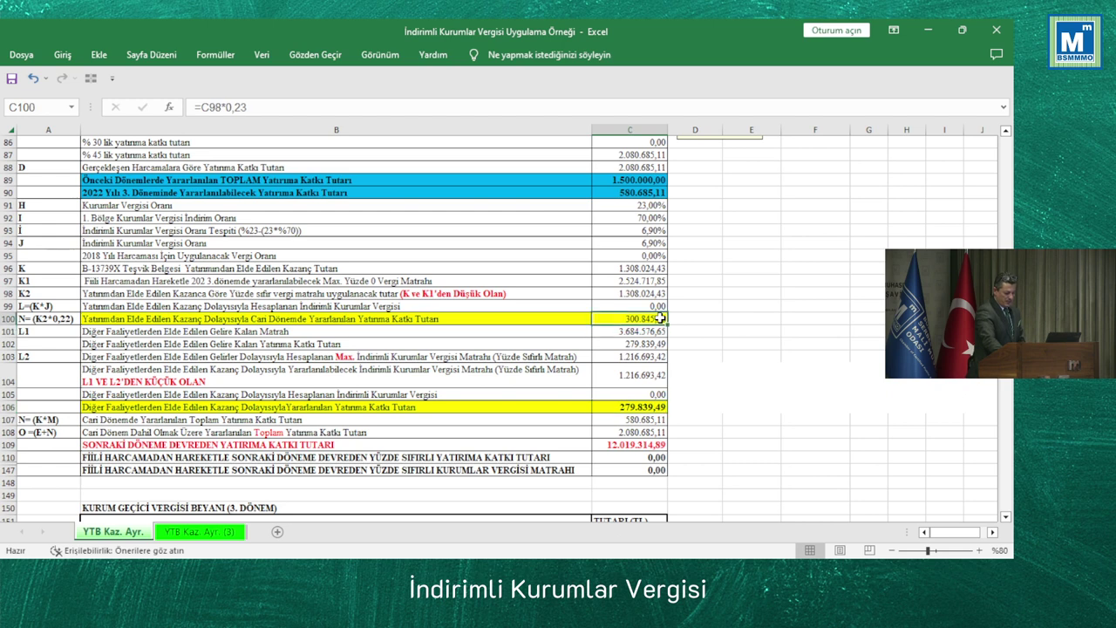
pyautogui.keyDown('ctrl'); pyautogui.click(630, 407); pyautogui.keyUp('ctrl')
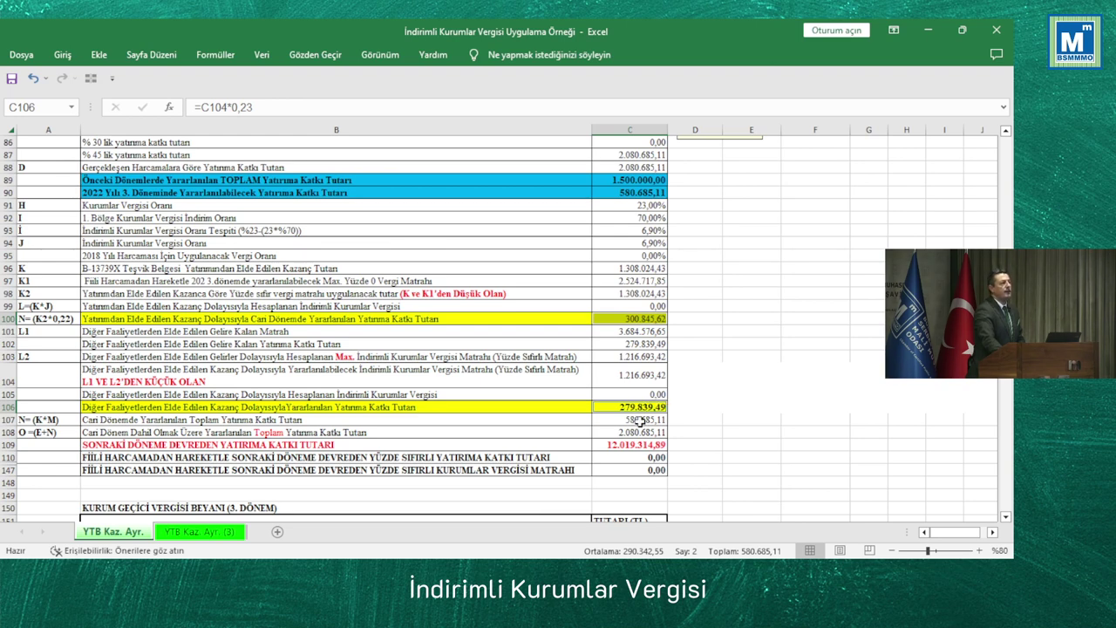
pyautogui.click(646, 420)
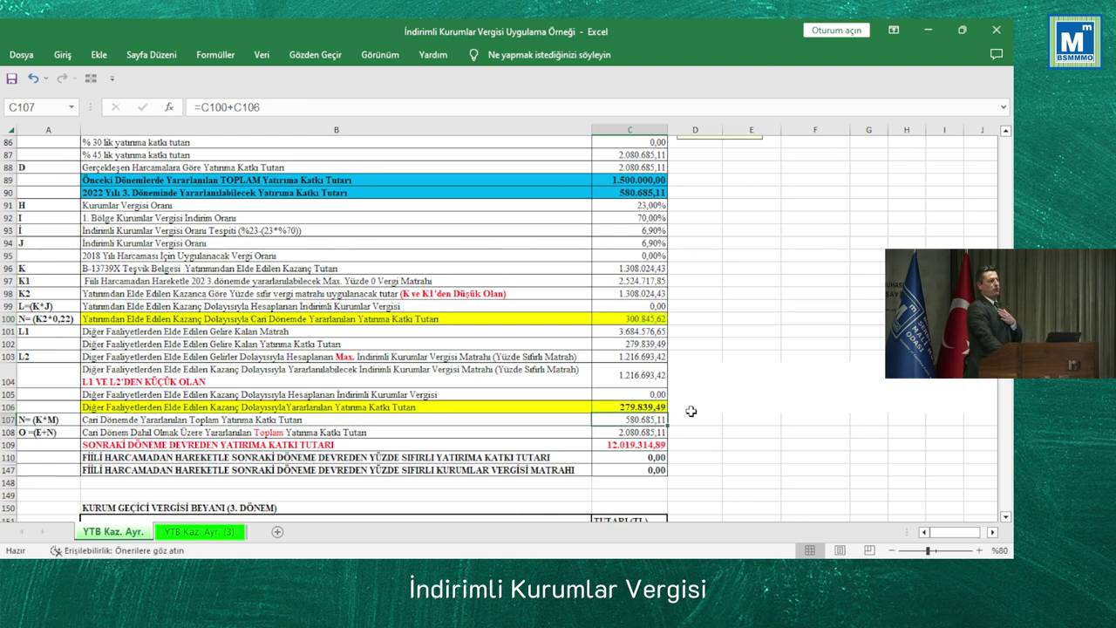
pyautogui.scroll(-1, 691, 411)
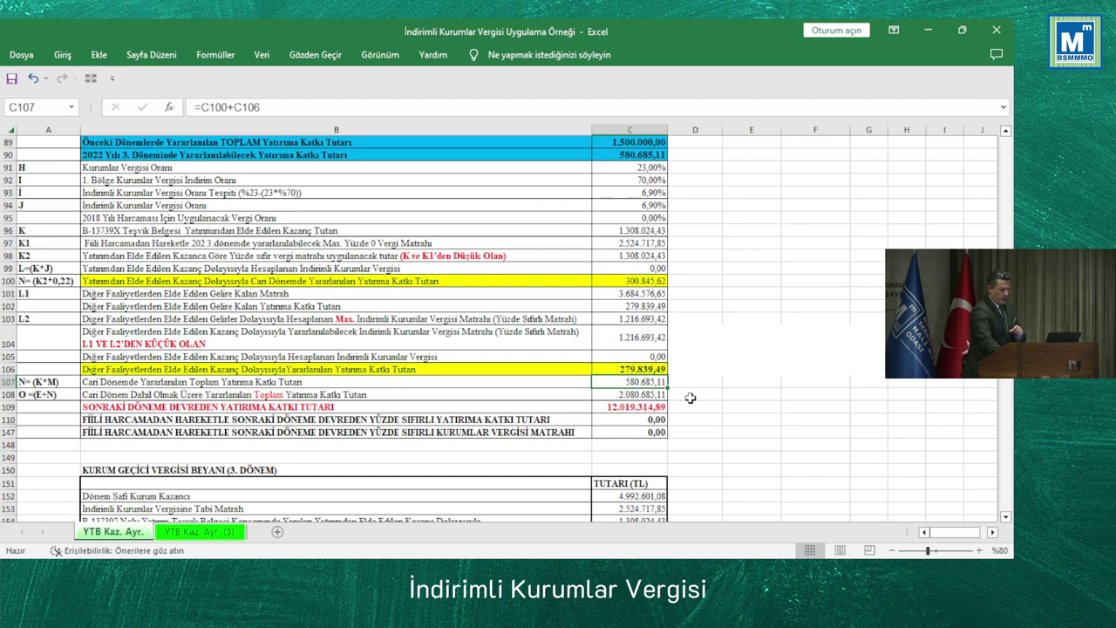
pyautogui.scroll(2, 690, 398)
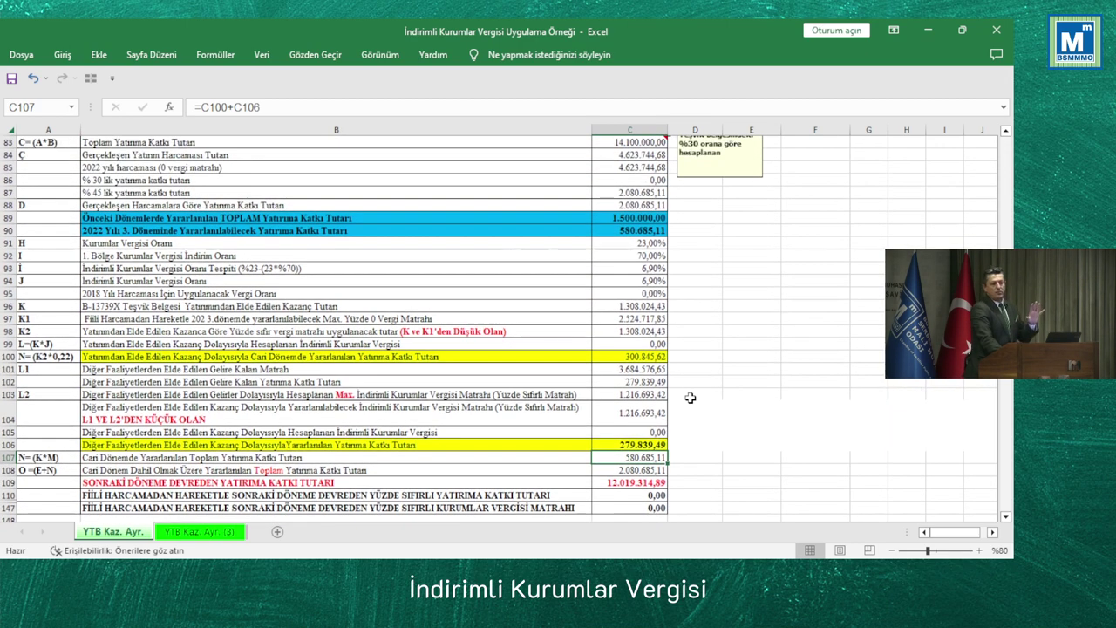
pyautogui.scroll(2, 689, 398)
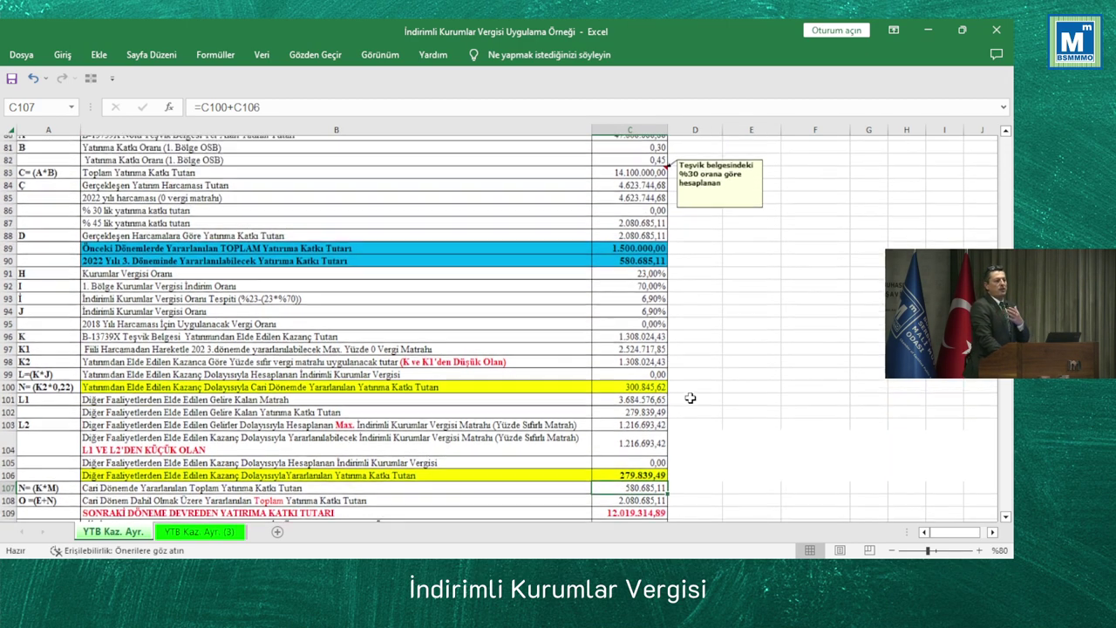
pyautogui.scroll(-2, 690, 398)
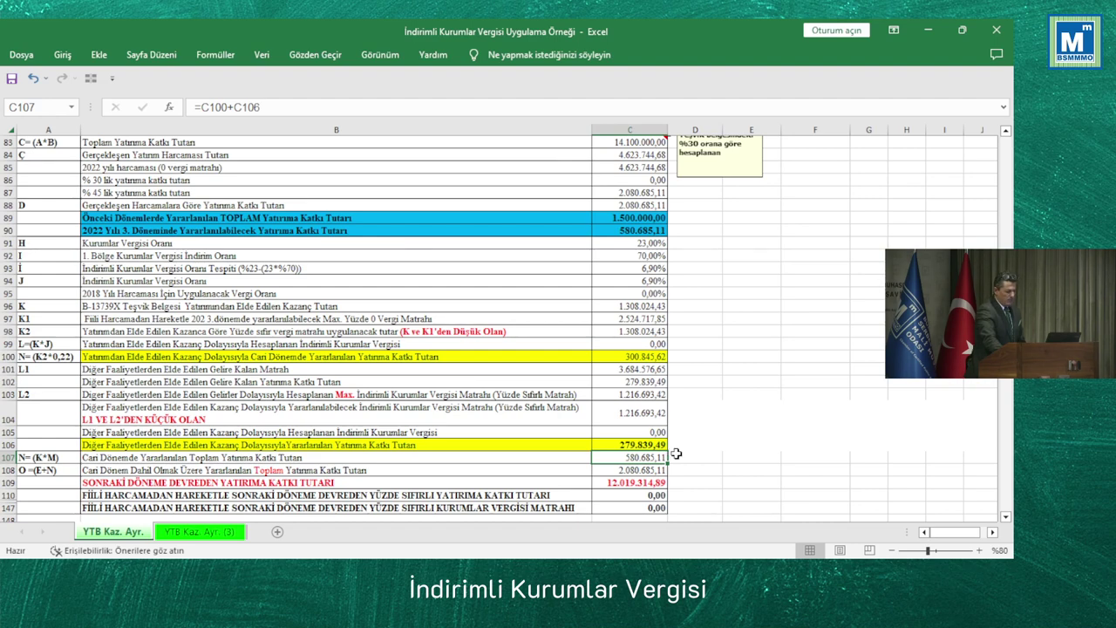
# Examine the third-period provisional tax return's net corporate income, reduced-tax base and general-rate base formulas in C152, C153 and C158
pyautogui.scroll(-7, 676, 454)
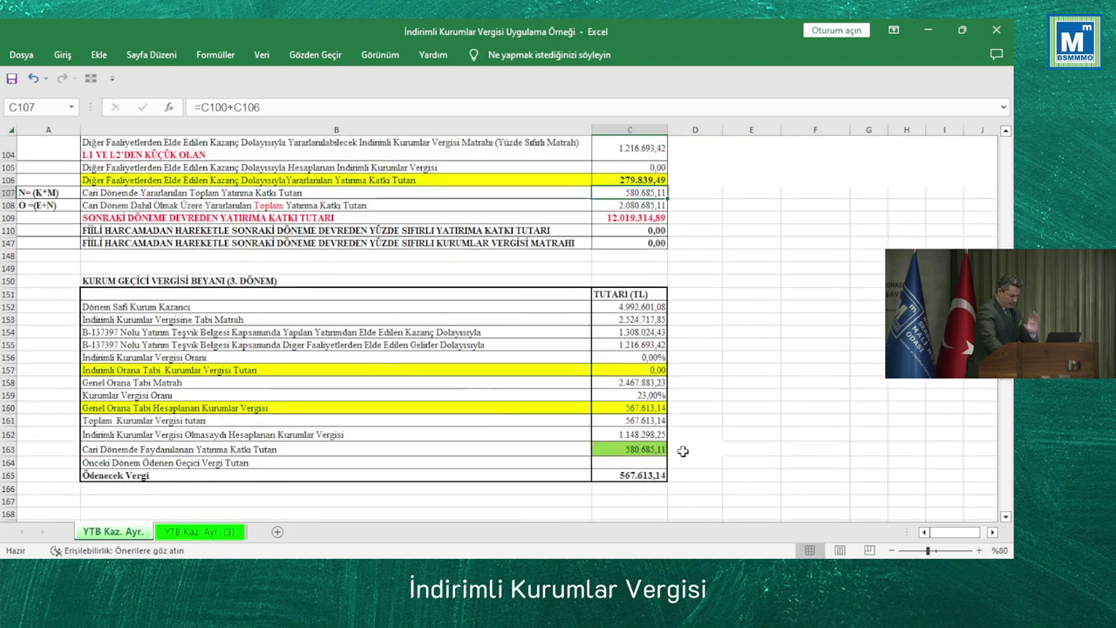
pyautogui.scroll(-1, 693, 436)
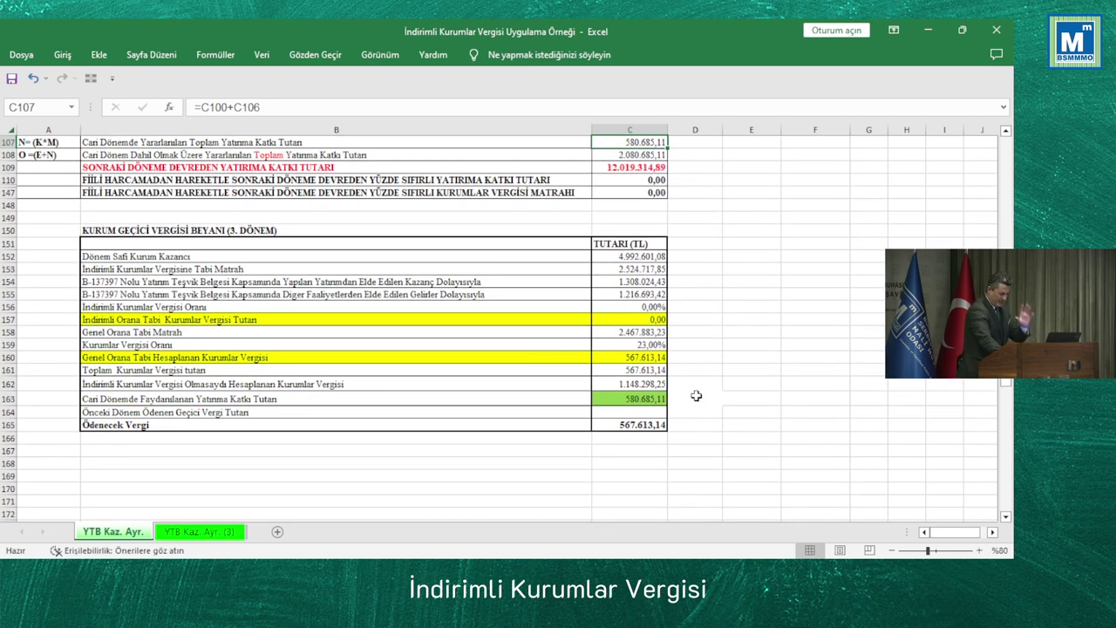
pyautogui.click(642, 254)
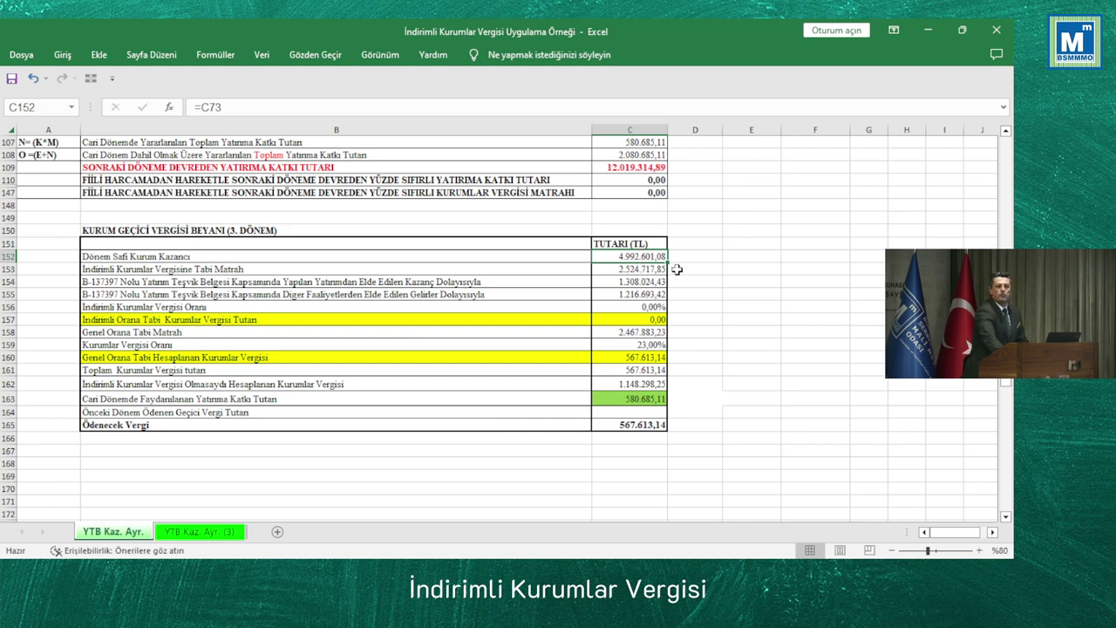
pyautogui.click(604, 270)
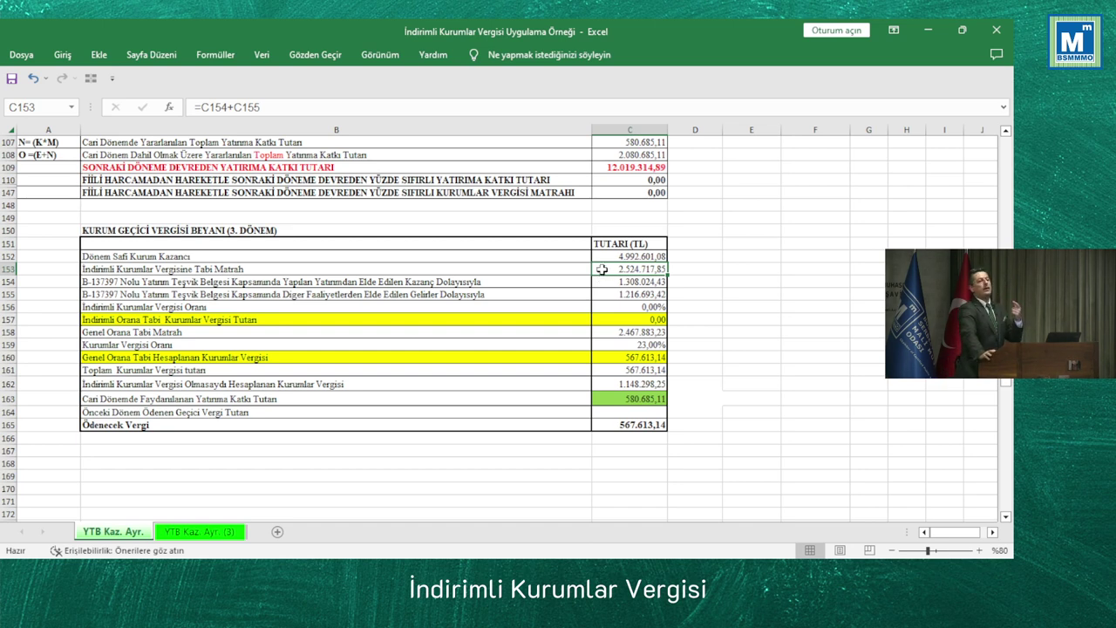
pyautogui.click(599, 331)
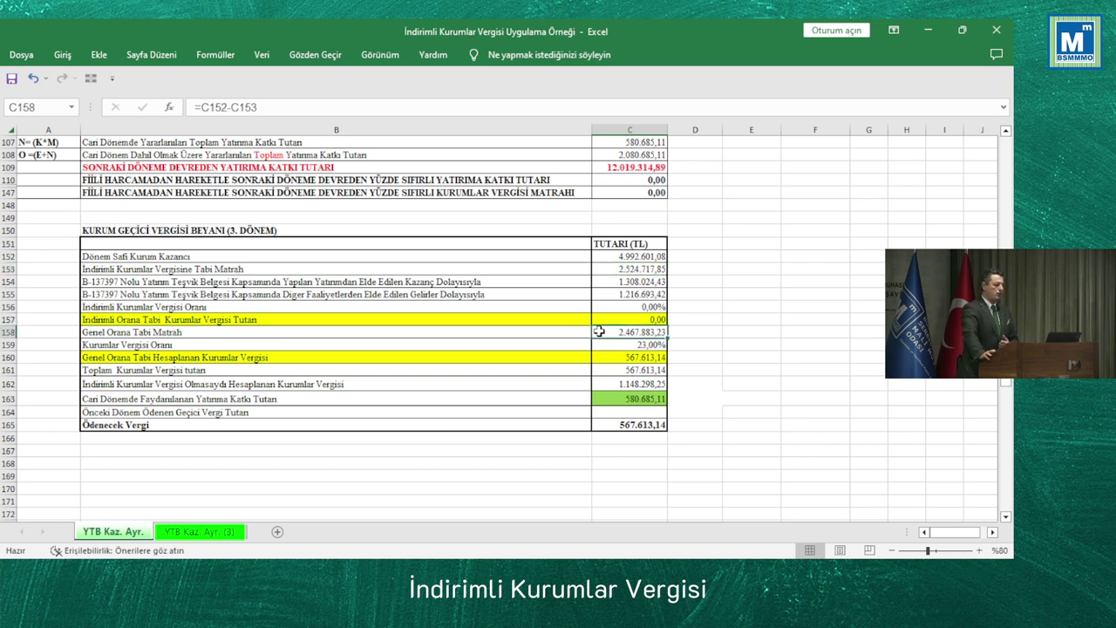
# Examine the corporate tax rate, general-rate calculated tax and tax payable cells in C159, C160 and C165
pyautogui.click(601, 345)
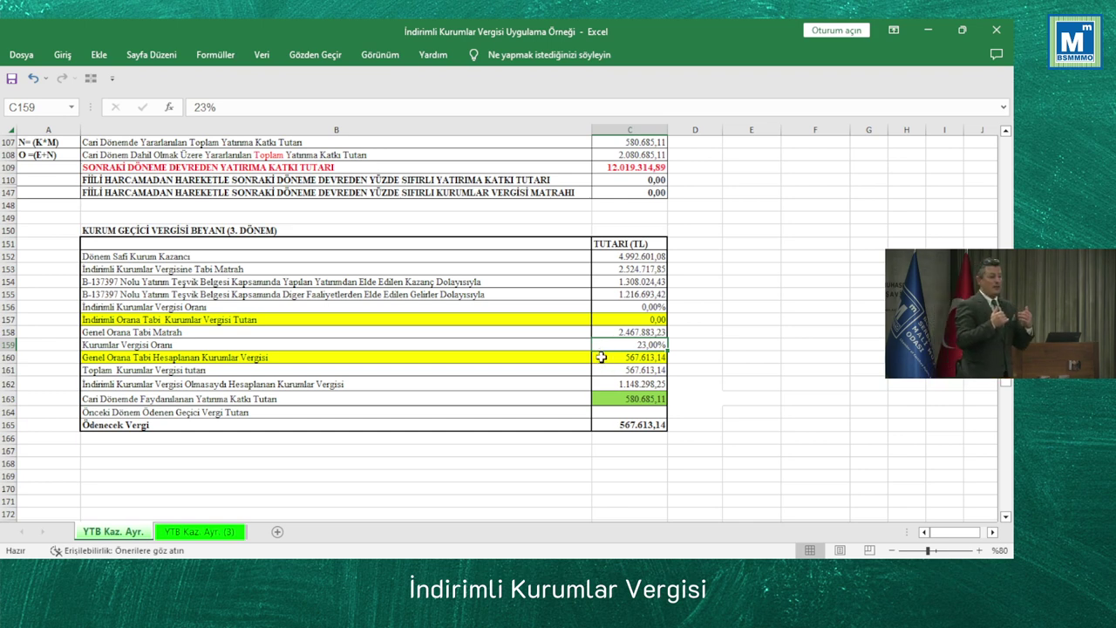
pyautogui.click(601, 358)
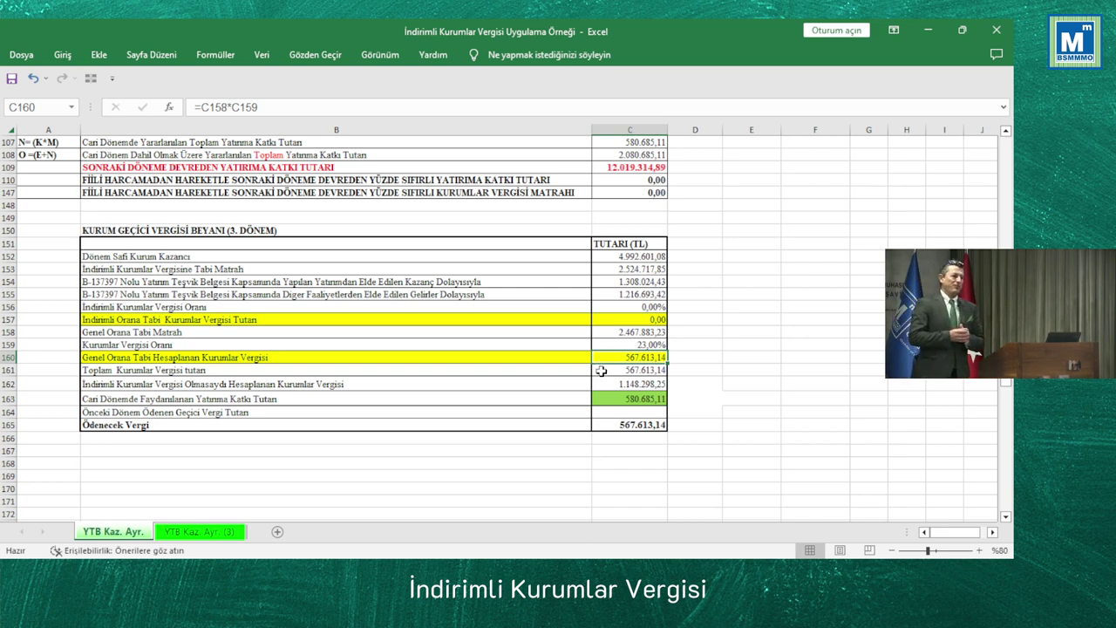
pyautogui.click(599, 425)
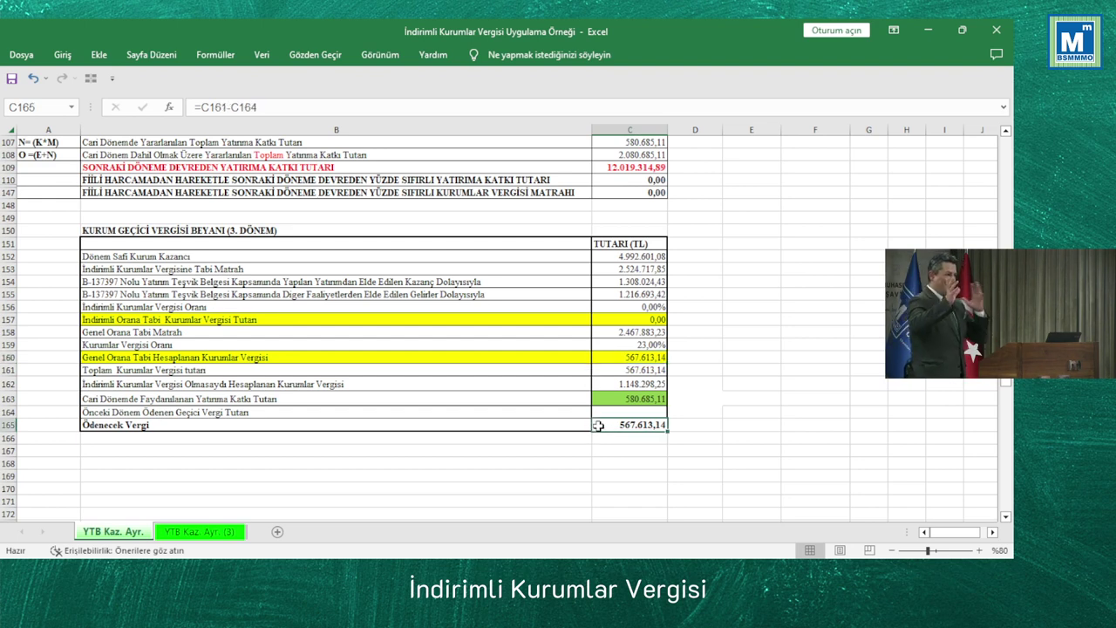
pyautogui.click(744, 424)
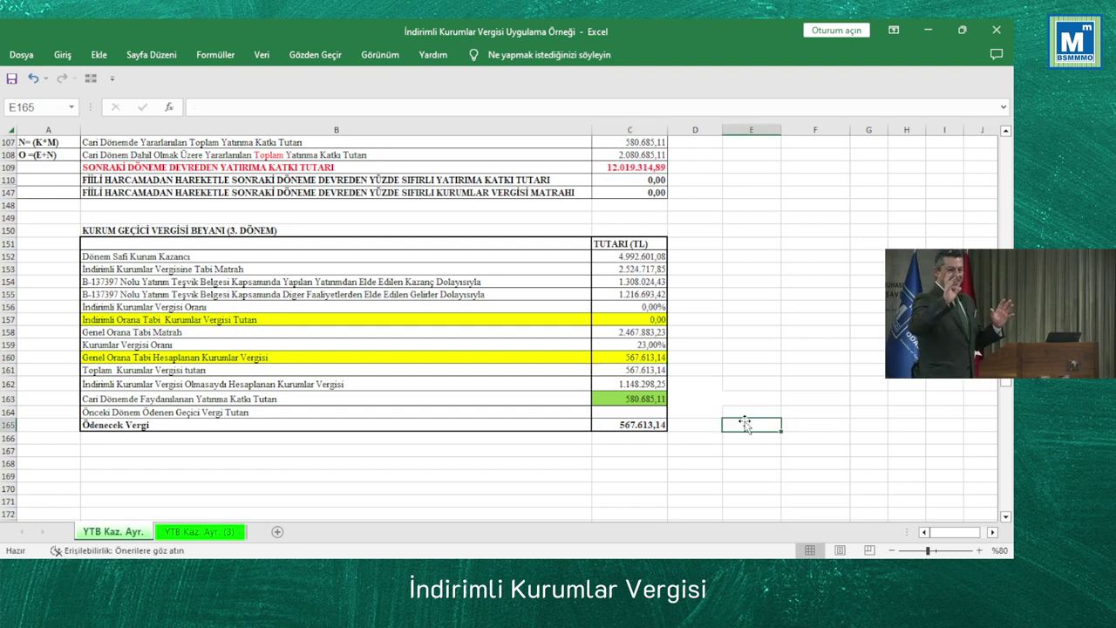